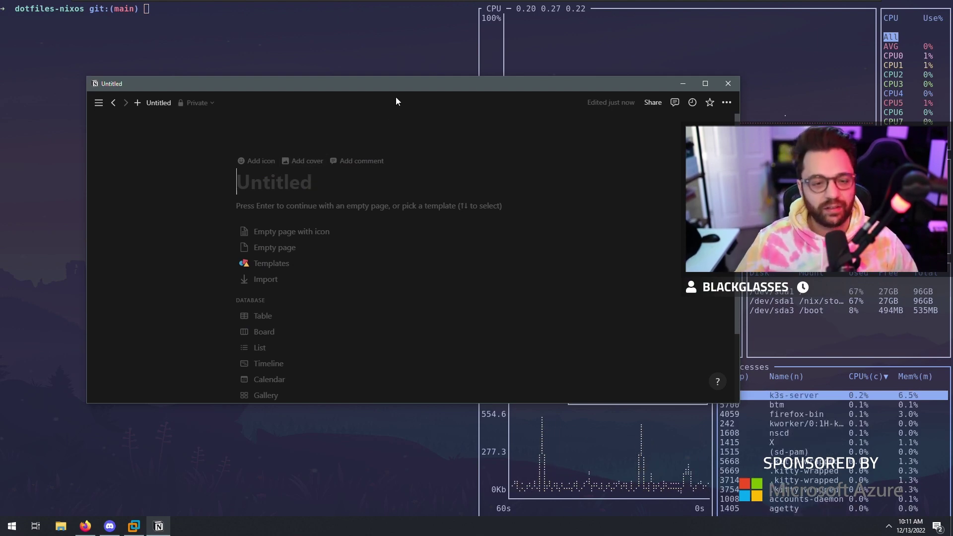
Step: Move the blank page's window aside and make it narrower
left_click_drag(403, 84, 376, 91)
left_click_drag(714, 213, 612, 213)
left_click_drag(351, 95, 342, 94)
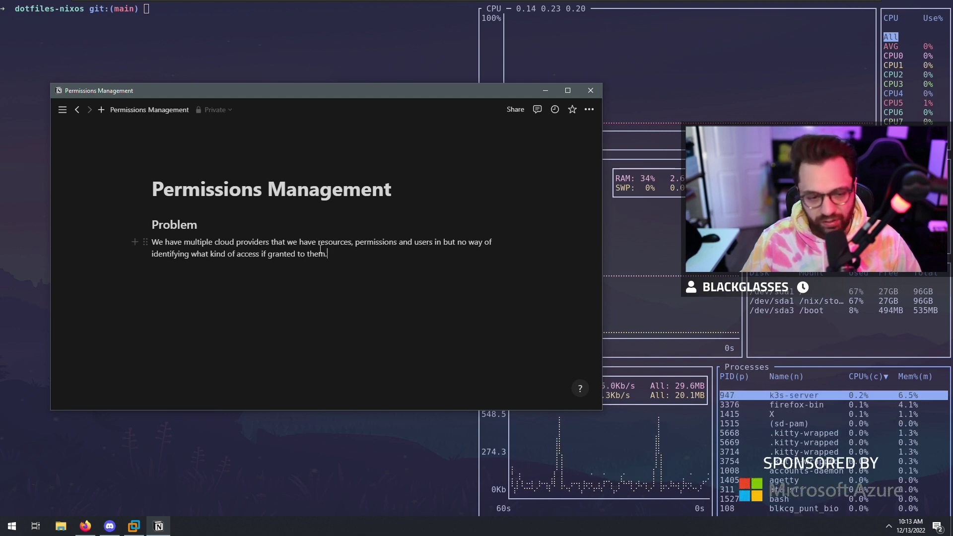
Step: Remove the redundant "we" before "have resources" and the stray "in" after "users" in the Problem paragraph
double_click(292, 243)
key("BackSpace")
double_click(425, 243)
key("BackSpace")
left_click(391, 254)
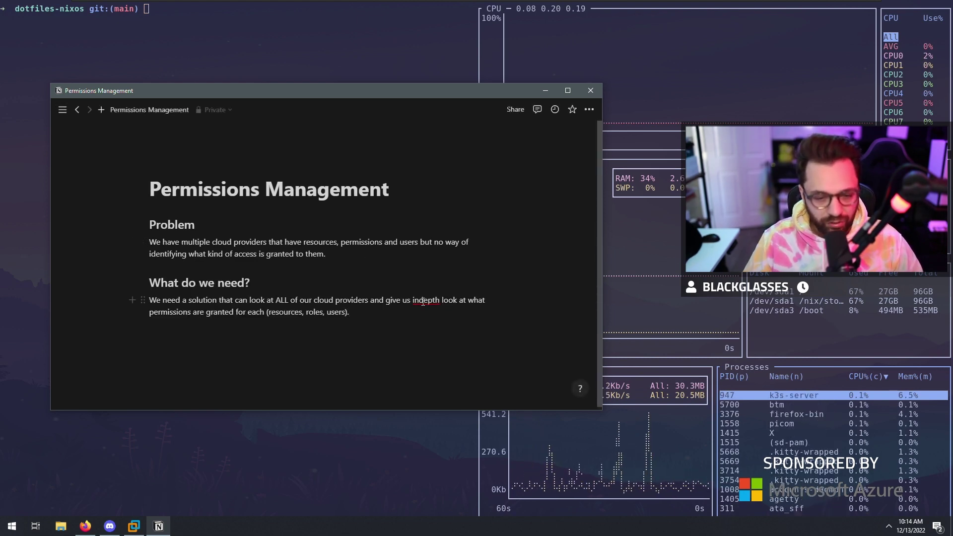
Step: Correct "indepth" to "in-depth" in the solution paragraph and add the bullets "AWS" and "Azure" below it
left_click(420, 302)
type("-")
left_click(423, 314)
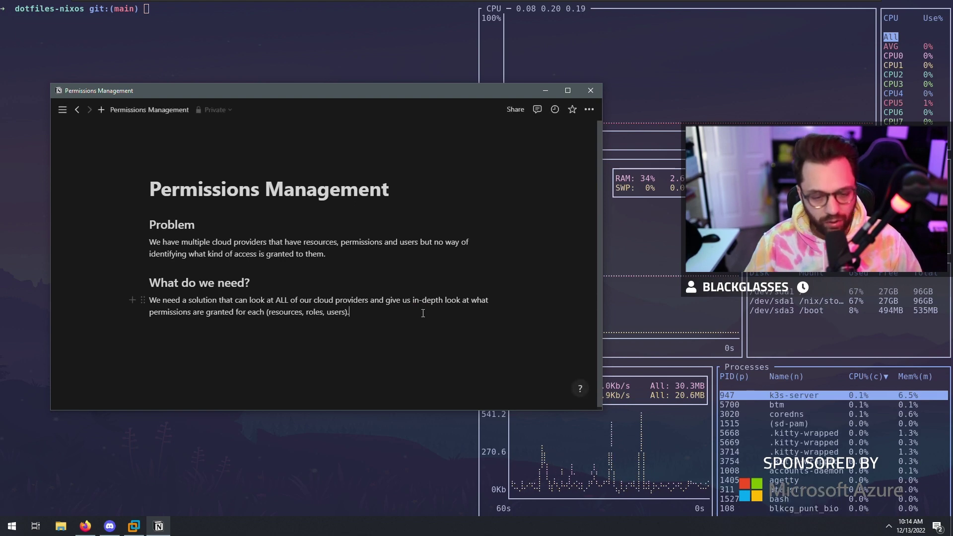
key("Return")
type("- A")
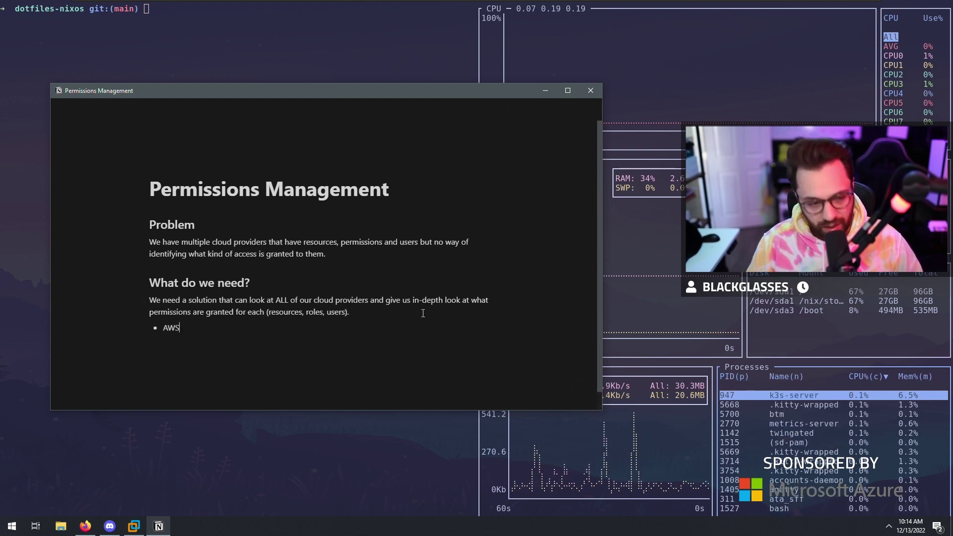
type("WS")
key("Return")
type("Azure")
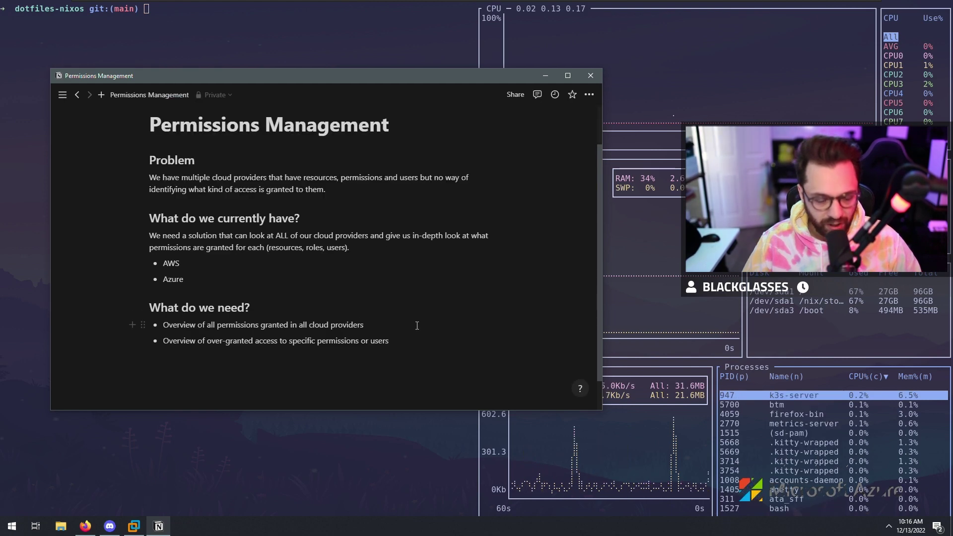
Step: Append "(global)" to the first need and add the sub-bullet "Maybe we don't allow specific types of grants to be set (no wildcards)" under alerts
type("(gloc")
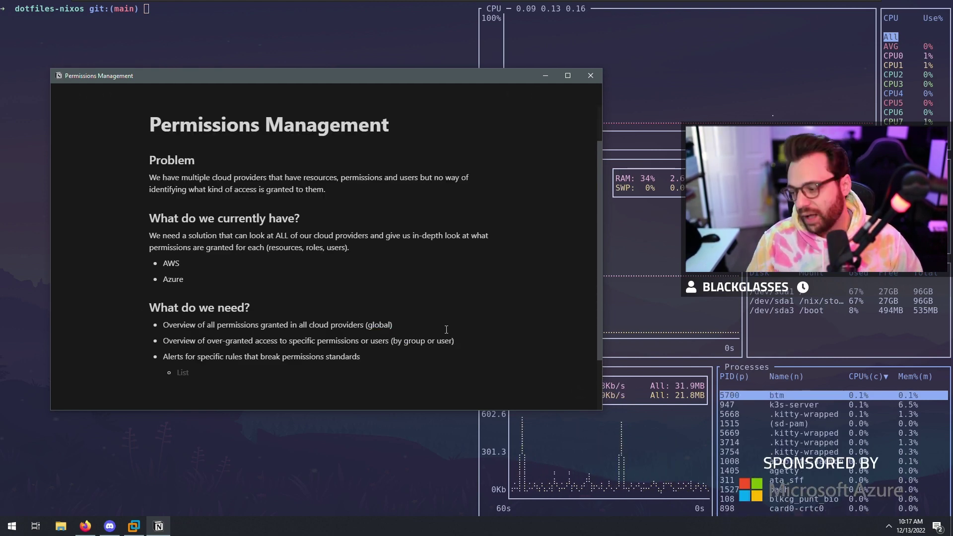
type("yb")
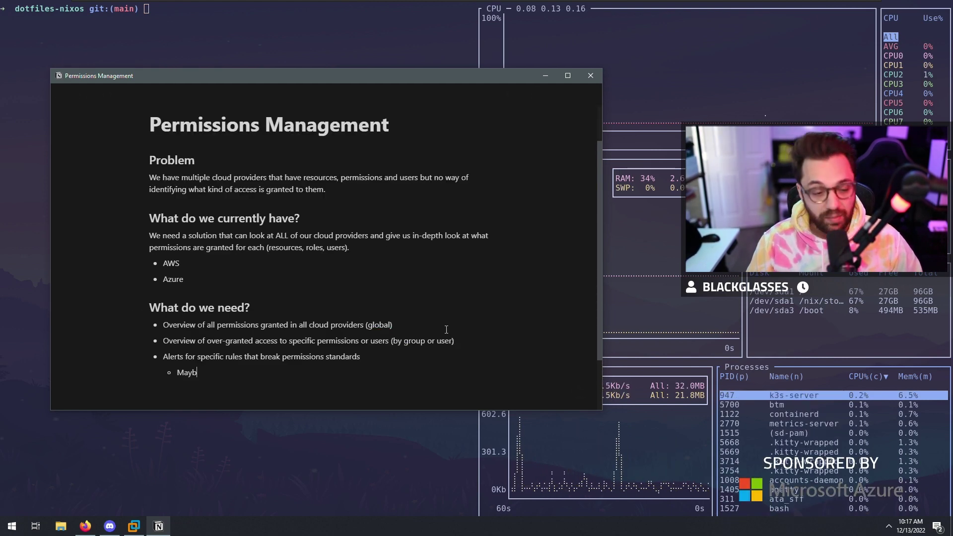
type("e we don't allow spe")
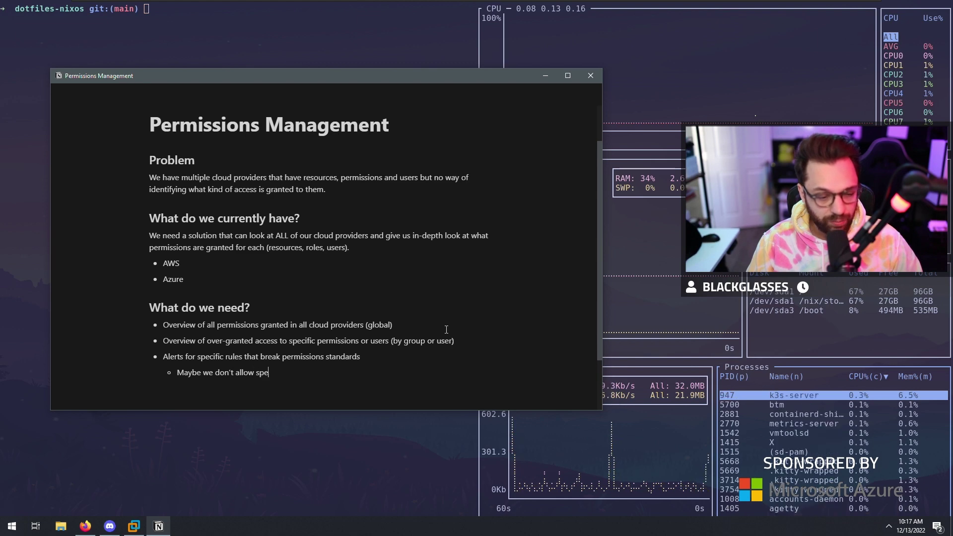
type("cific types of ")
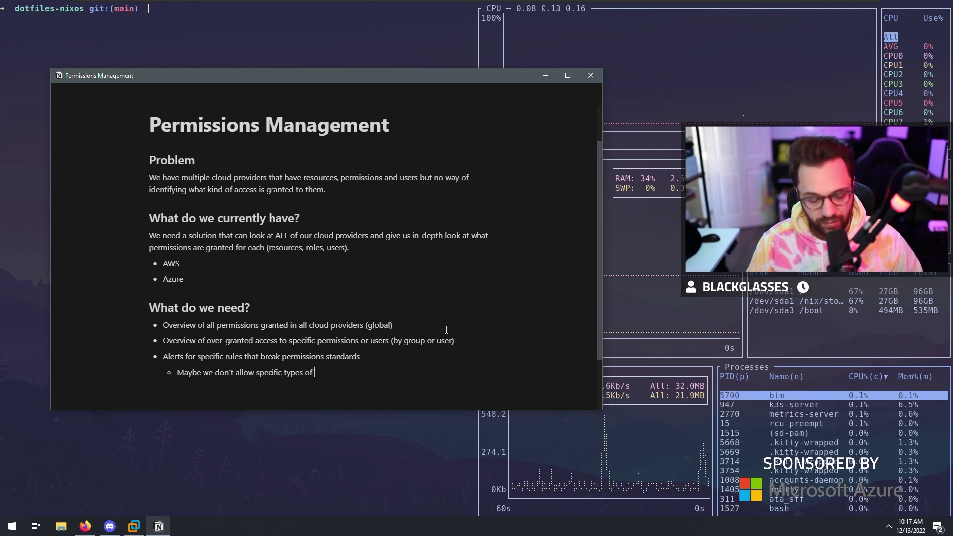
type("grants to be set (no wildcards)")
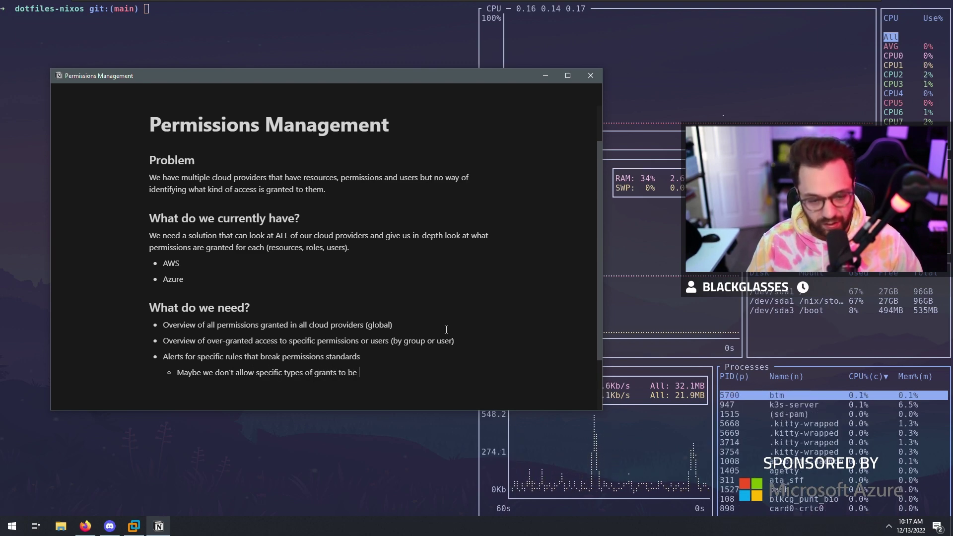
Step: Add the main-level need "Management controls around revoking access to over-granted permissions" after the alerts sub-bullet
key("Return")
key("shift+Tab")
type("Management contro")
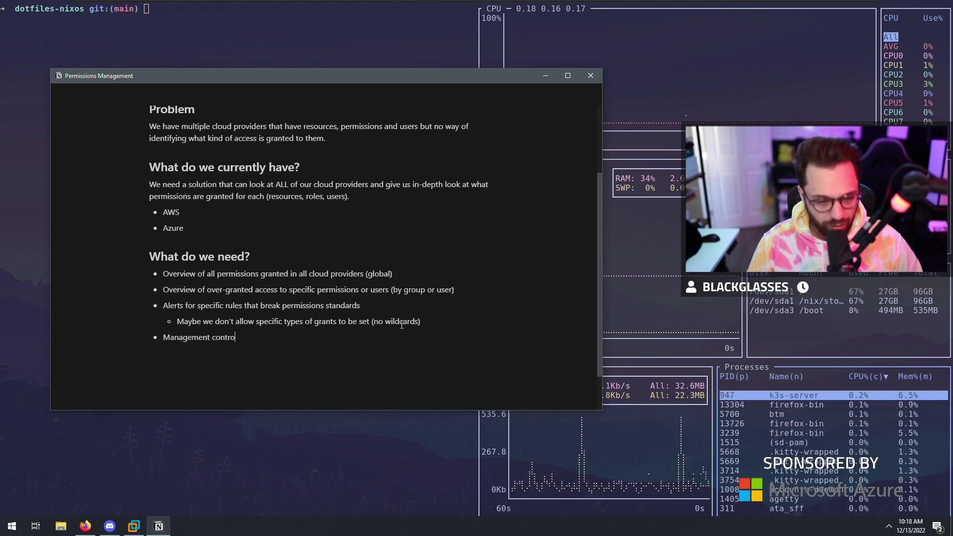
type("ls around revo")
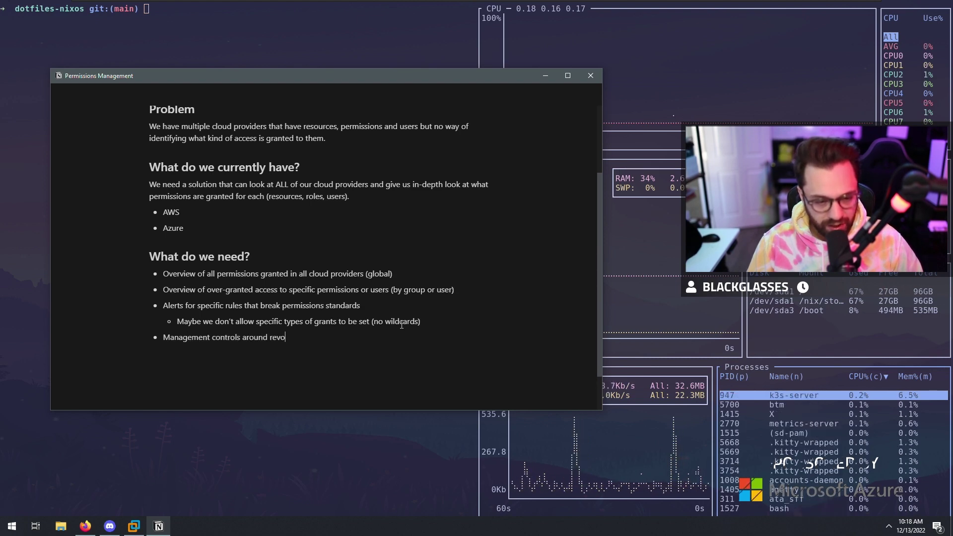
type("king access to ove")
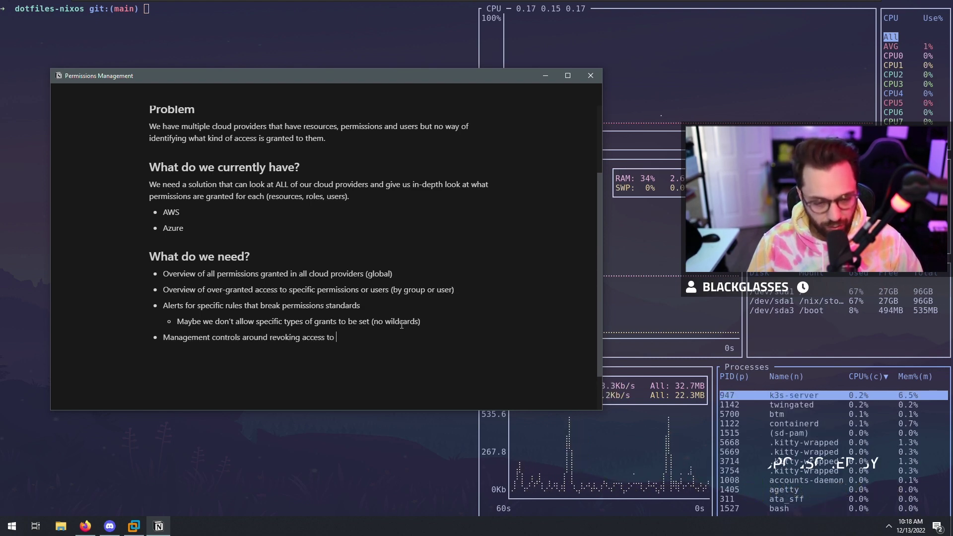
type("r-granted permissions")
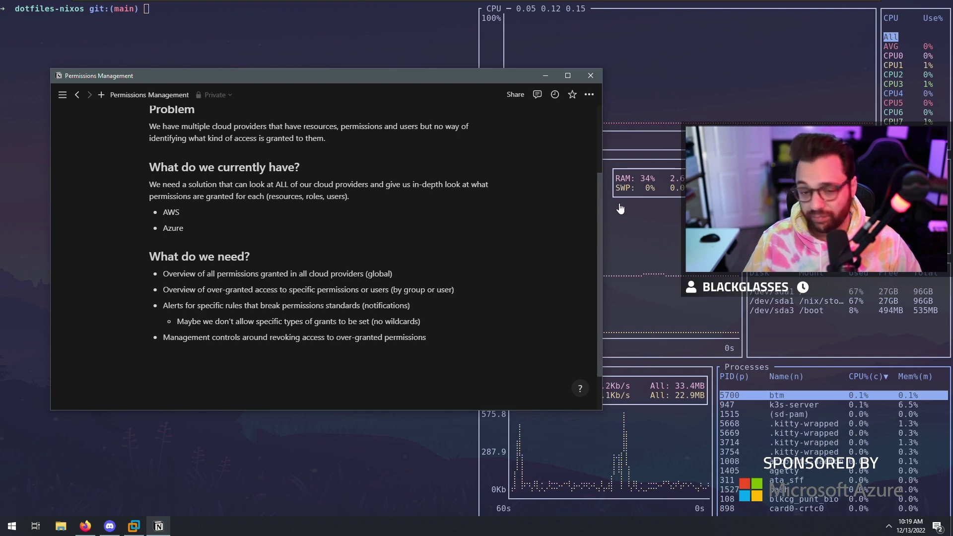
Step: Make the note window taller so that all sections of the page fit in view
left_click(435, 322)
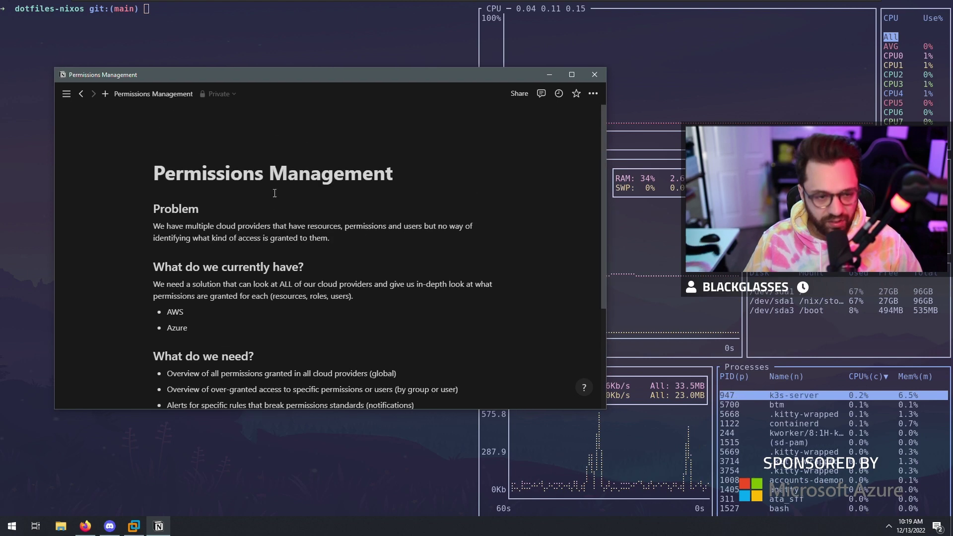
left_click(418, 181)
scroll(422, 212, "down", 1)
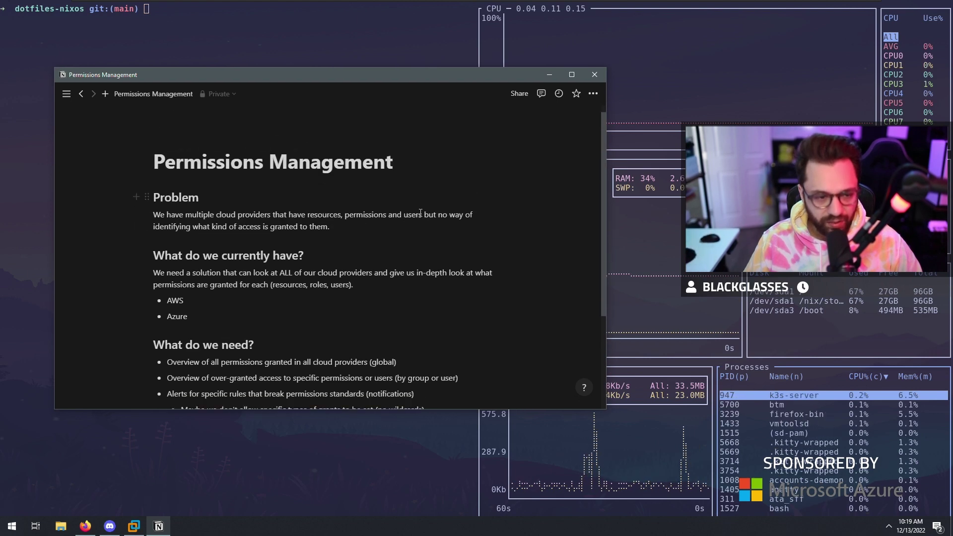
left_click_drag(376, 411, 373, 470)
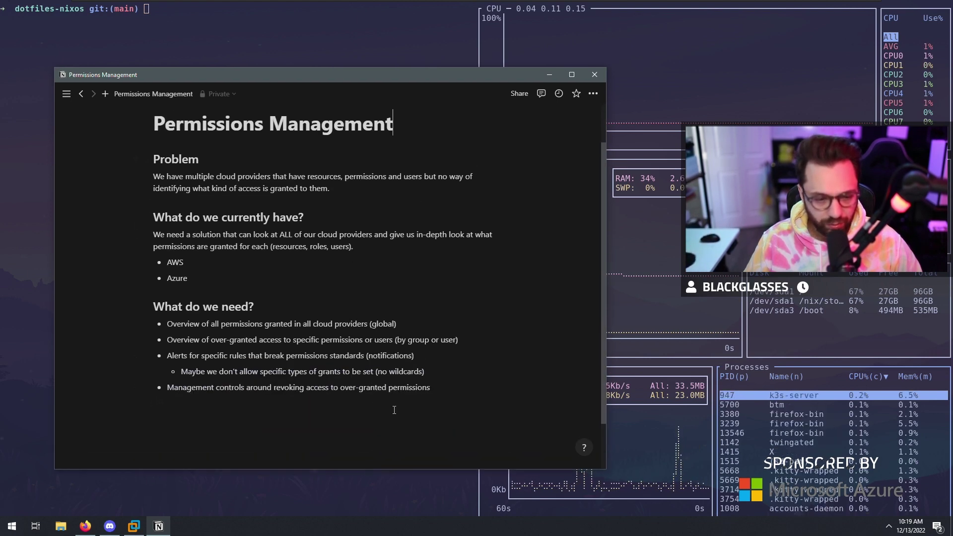
Step: Review the Problem, "What do we currently have?" and "What do we need?" sections of the permissions note
left_click(298, 427)
triple_click(340, 187)
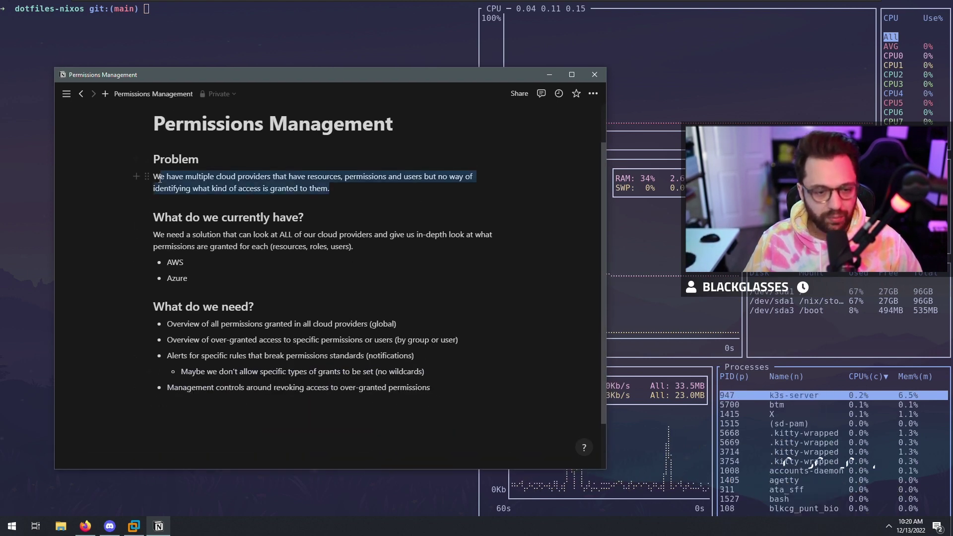
left_click(303, 188)
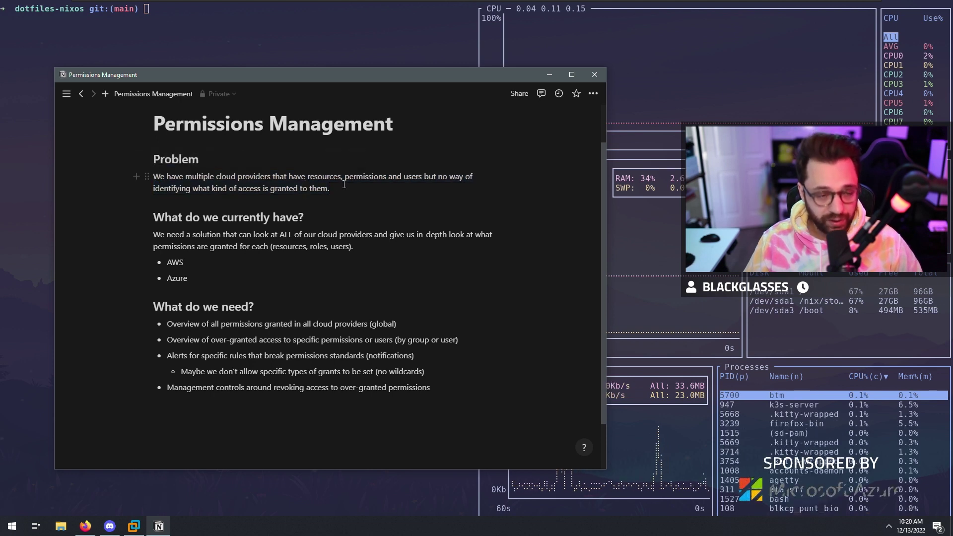
left_click(216, 125)
double_click(318, 126)
left_click(282, 189)
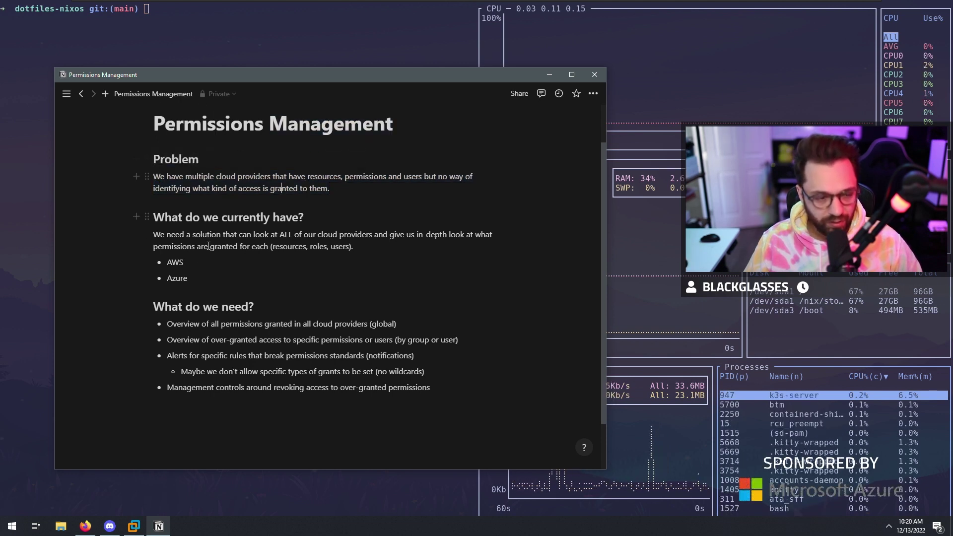
left_click_drag(197, 275, 238, 238)
left_click(247, 279)
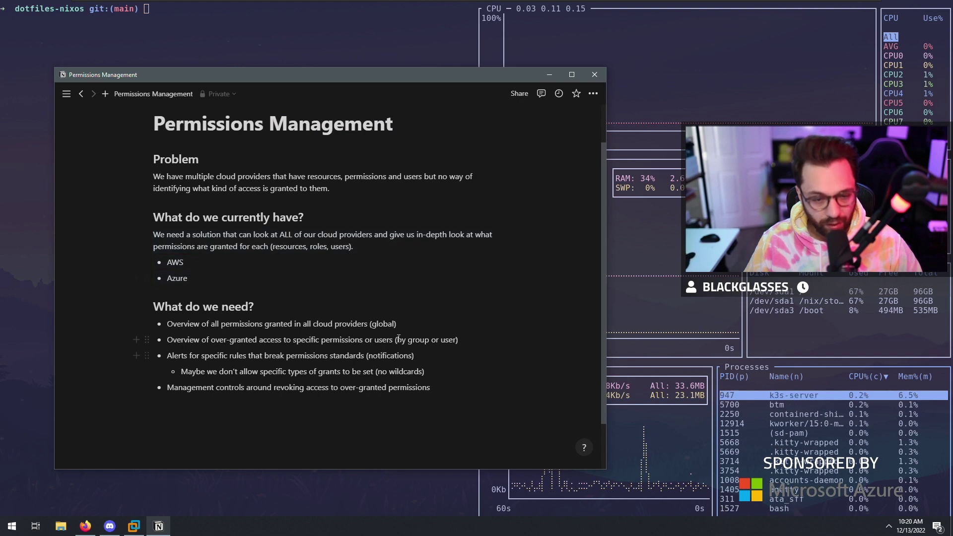
mouse_move(439, 357)
left_mouse_down()
mouse_move(288, 362)
mouse_move(347, 358)
mouse_move(430, 372)
mouse_move(435, 356)
left_mouse_up()
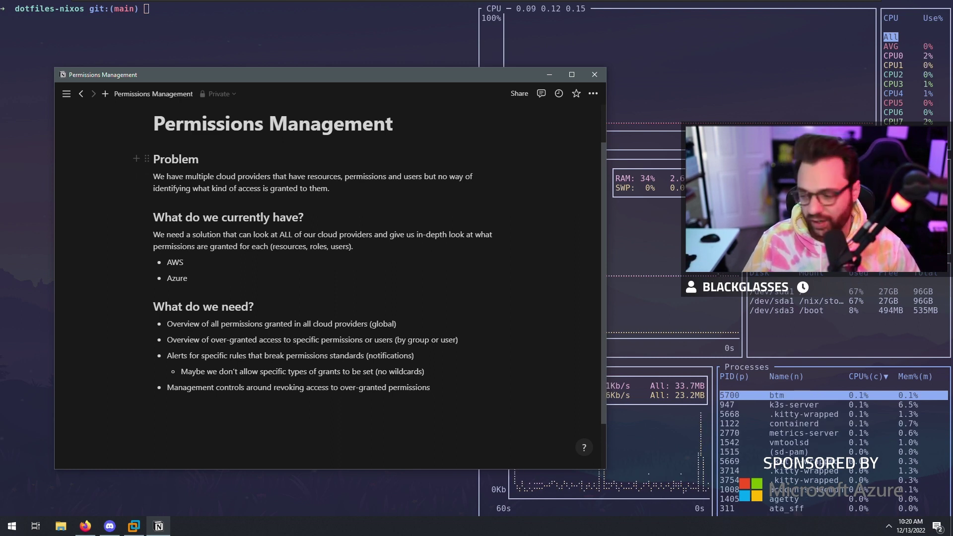
left_click(440, 321)
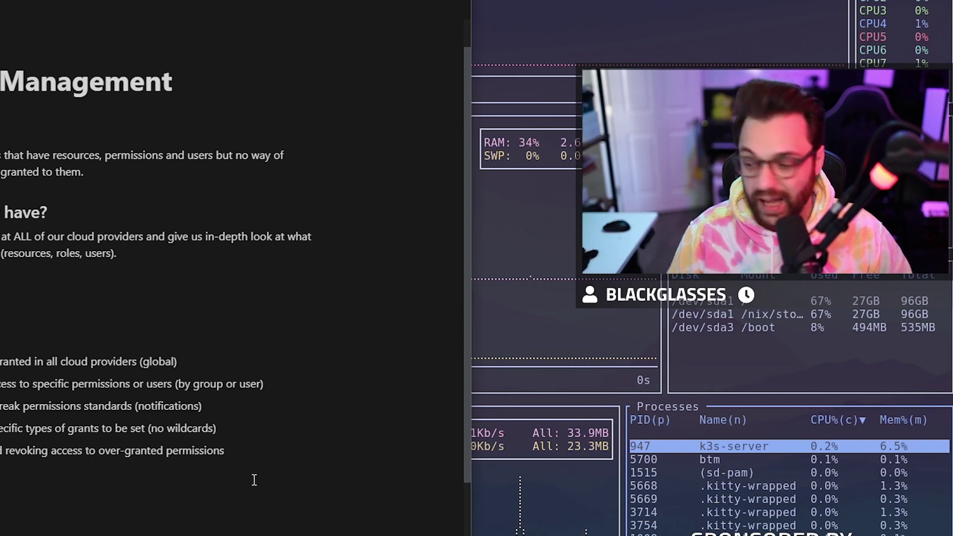
Step: End the needs list and add a "Use Cases" heading below it
left_click(259, 451)
key("Return")
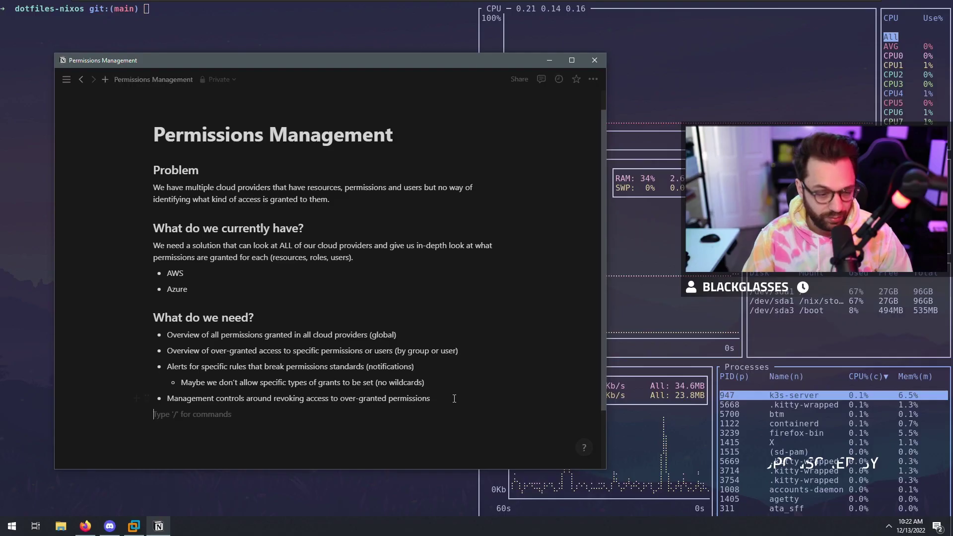
key("Return")
type("## Use Cas")
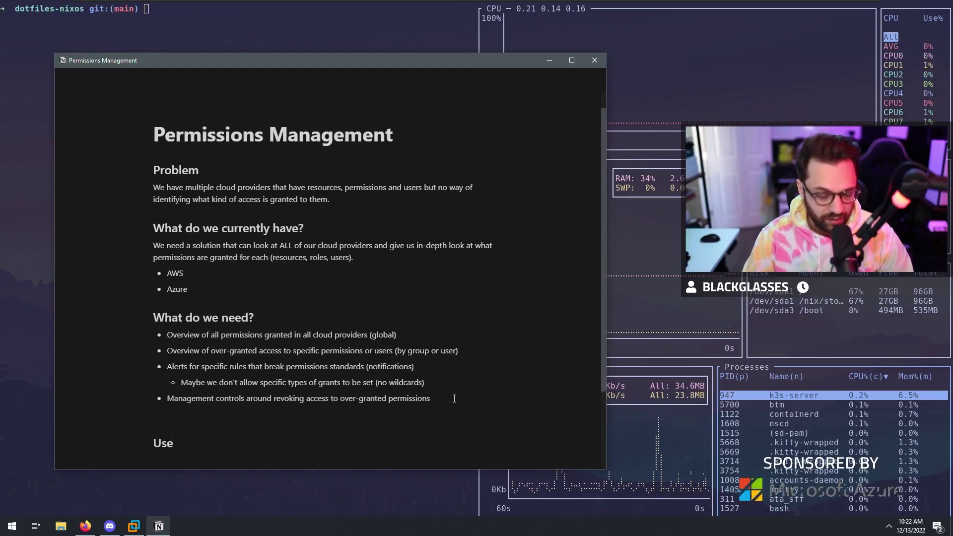
type("es")
key("Return")
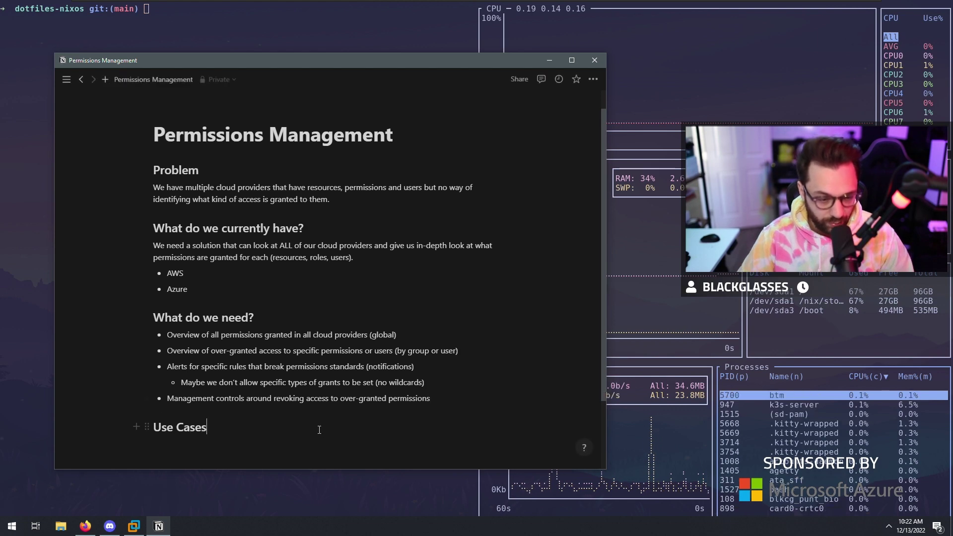
Step: Add the use case "At a company where security was never fully considered and now wants to be able to have better observability into their cloud resource permissions"
type("- At")
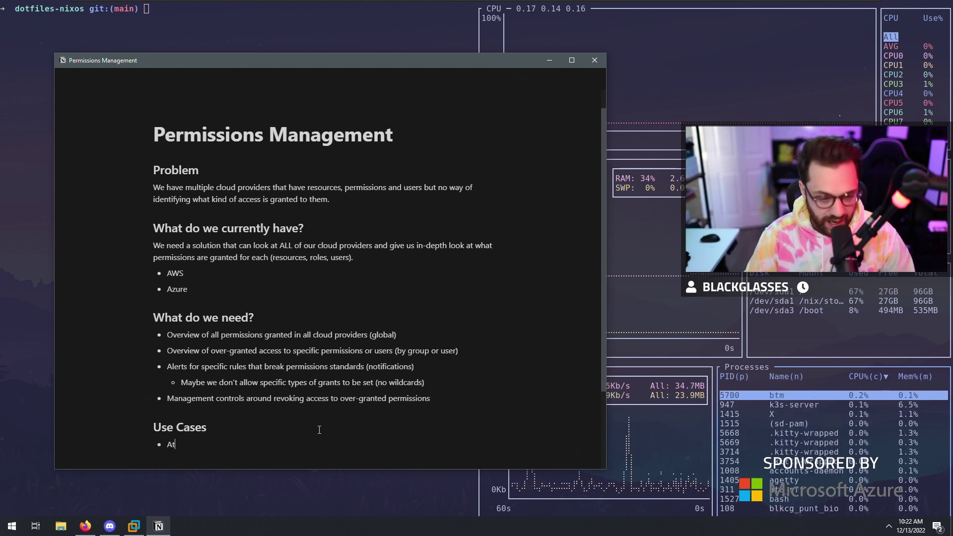
type(" a company where ")
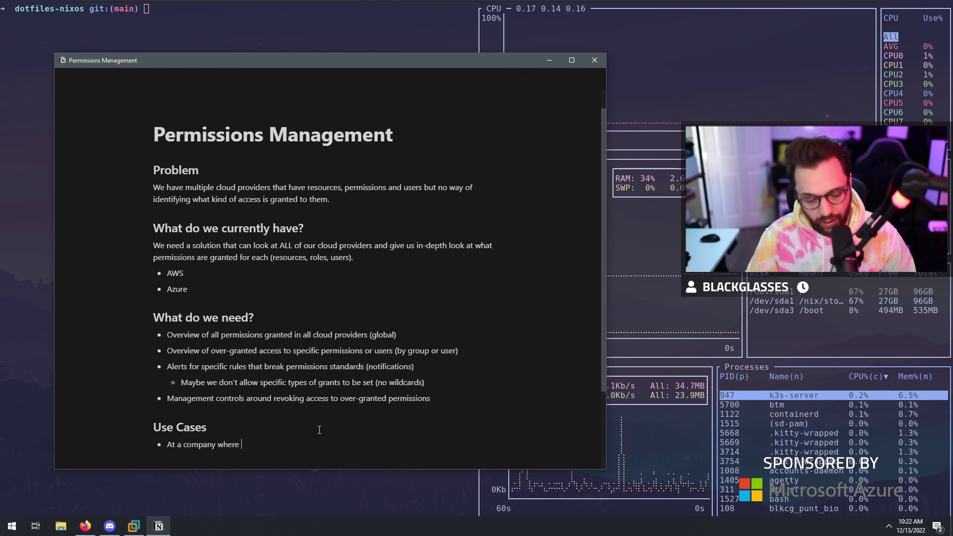
type("security was neve")
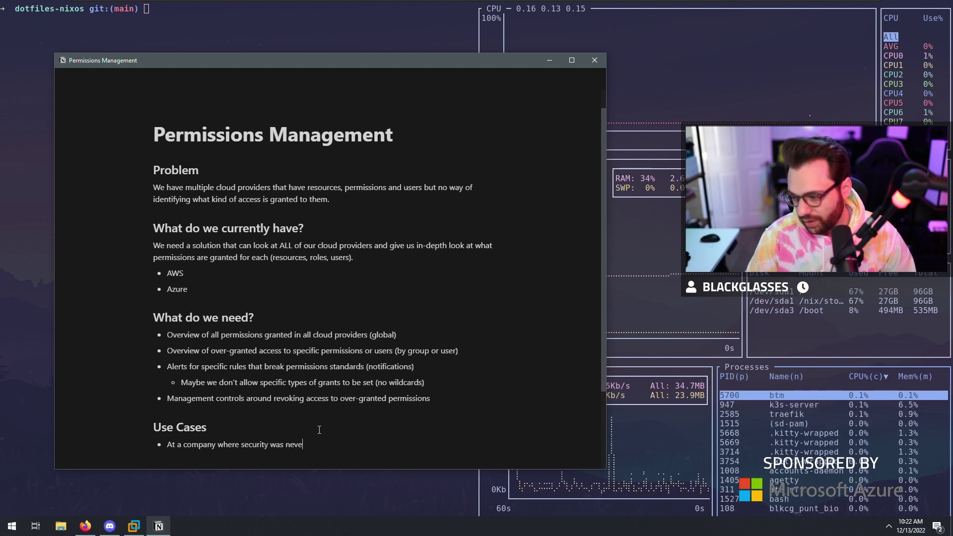
type("r fully cons")
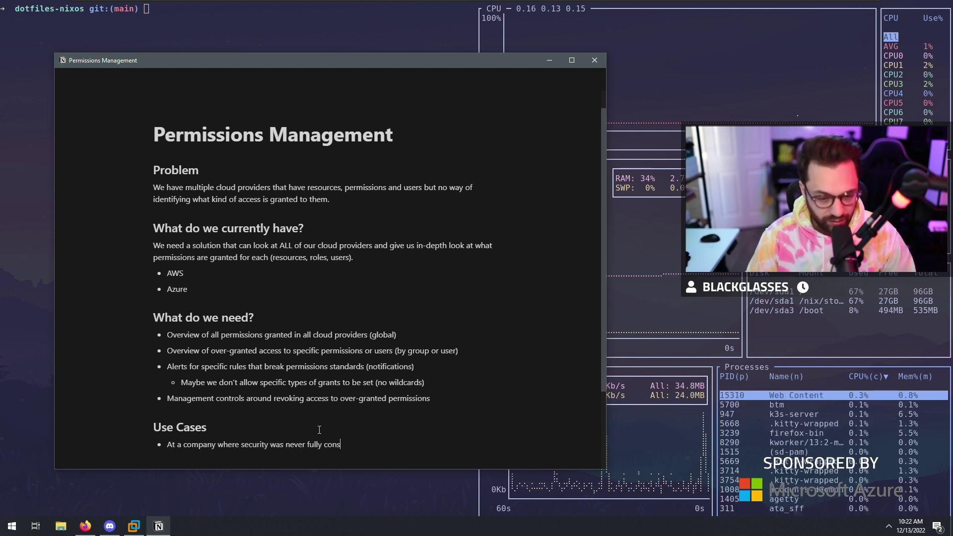
type("ider")
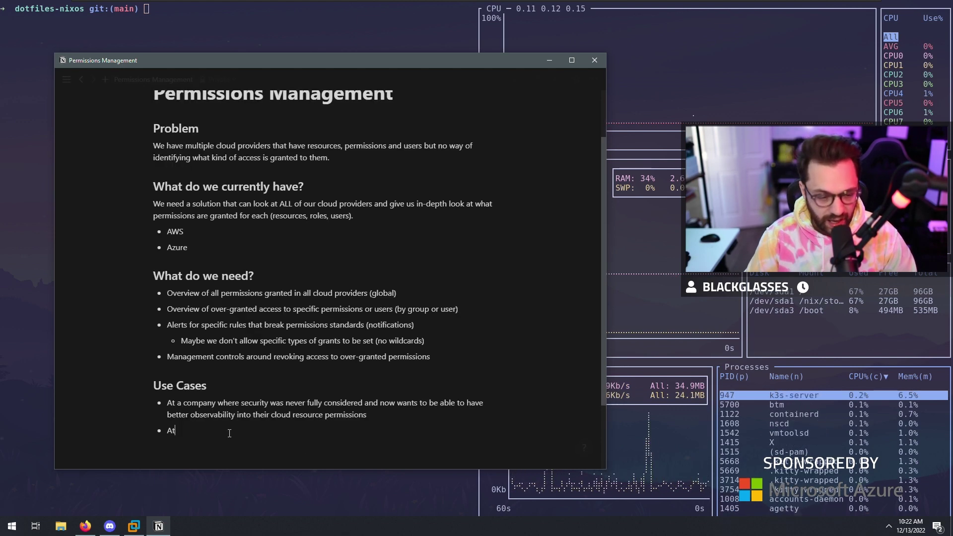
Step: Add the use case "At a company where security wants to have its own observability into cloud resources being created and their permissions around it"
type("a company")
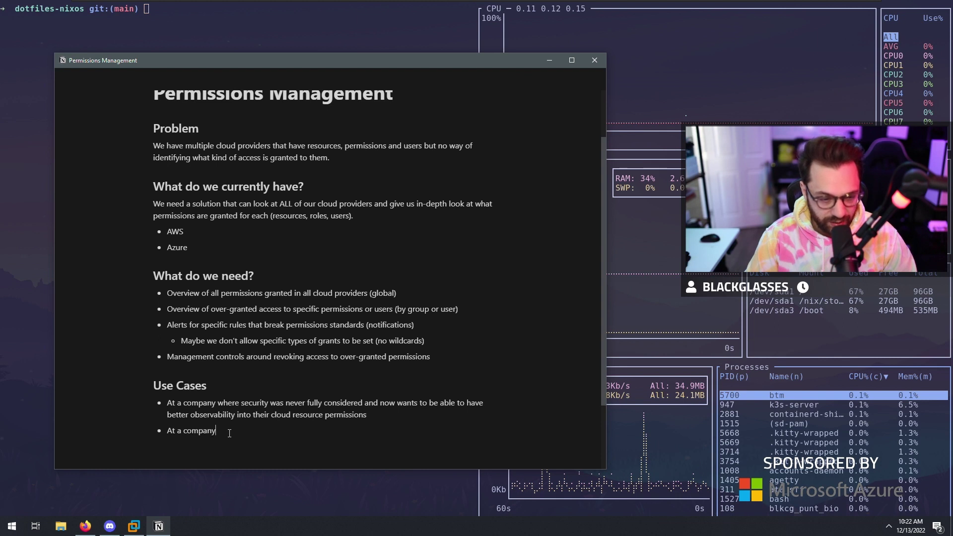
type(" where security wa")
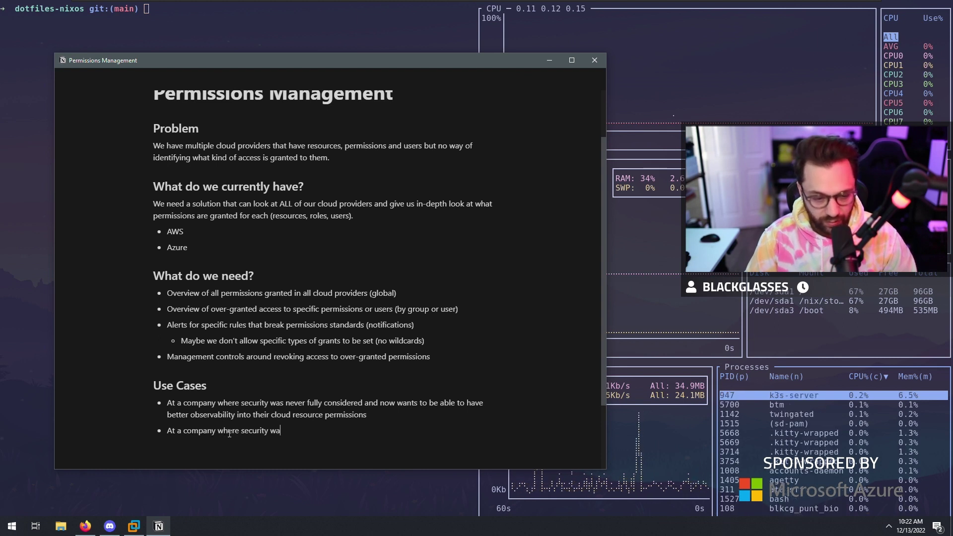
type("nts to have it'")
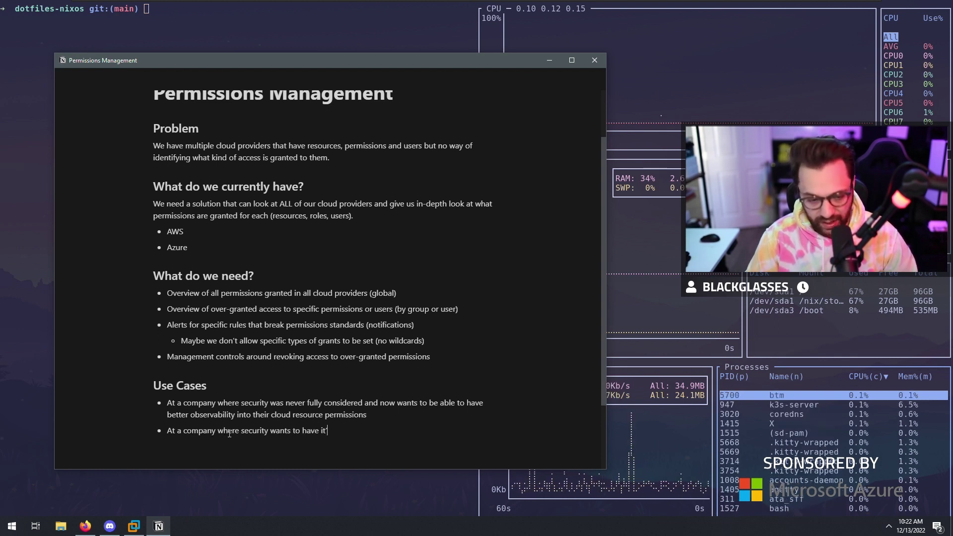
type(" own obser")
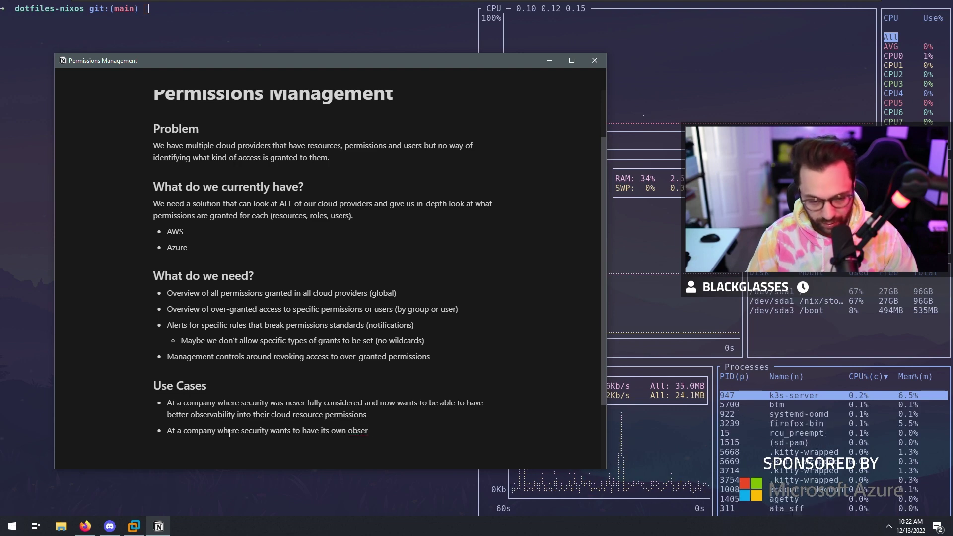
type("vability into cl")
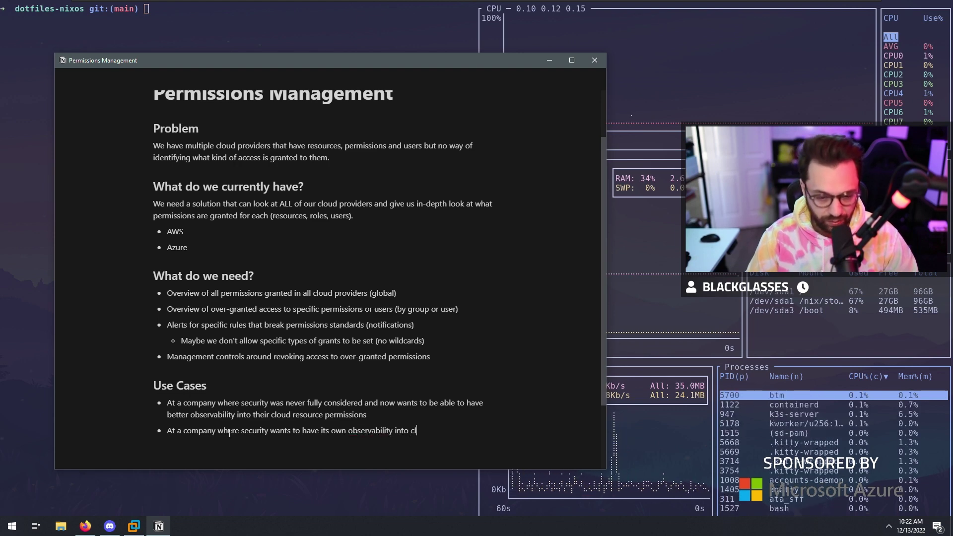
type("oud resources being ")
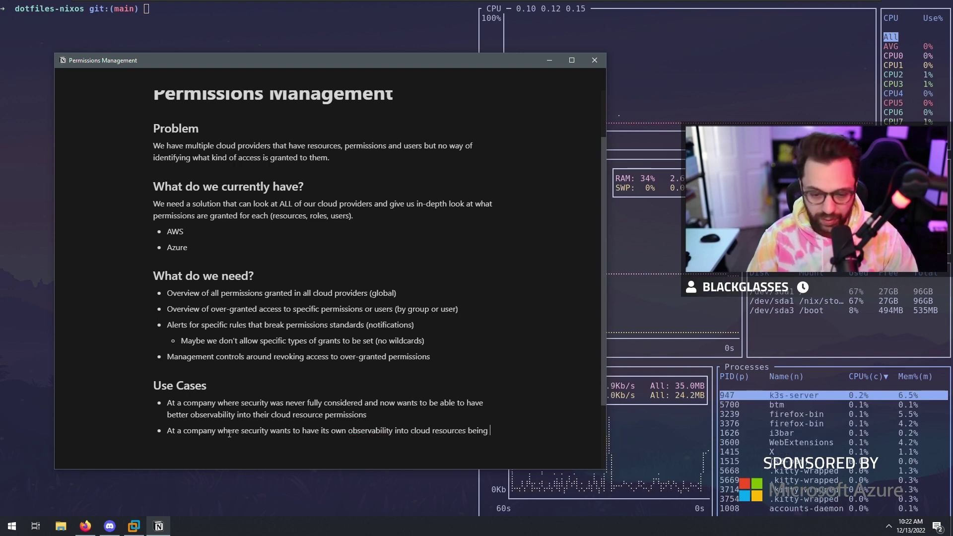
type("created and their ")
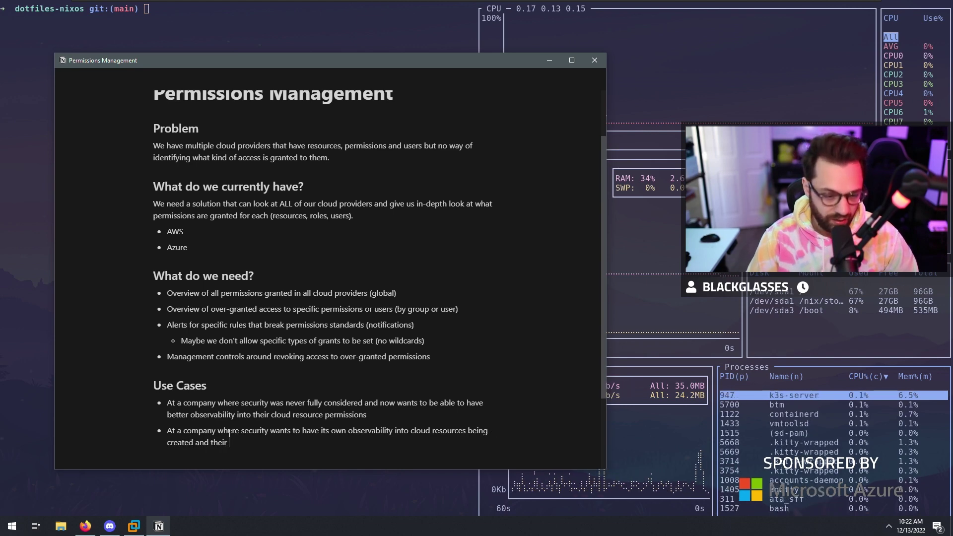
type("permissons around it")
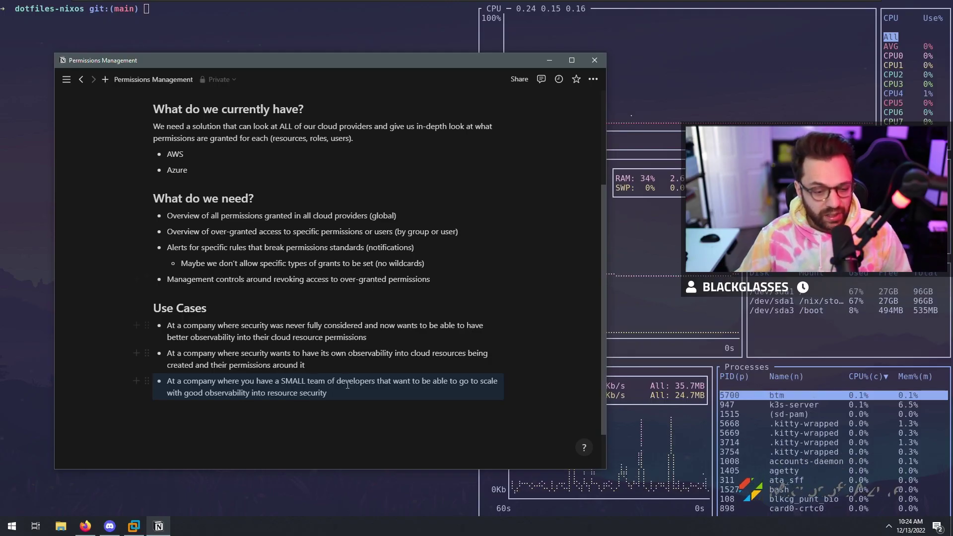
Step: Review the use case about a small team of developers wanting to scale with good observability into resource security
left_click_drag(328, 393, 172, 381)
left_click(366, 393)
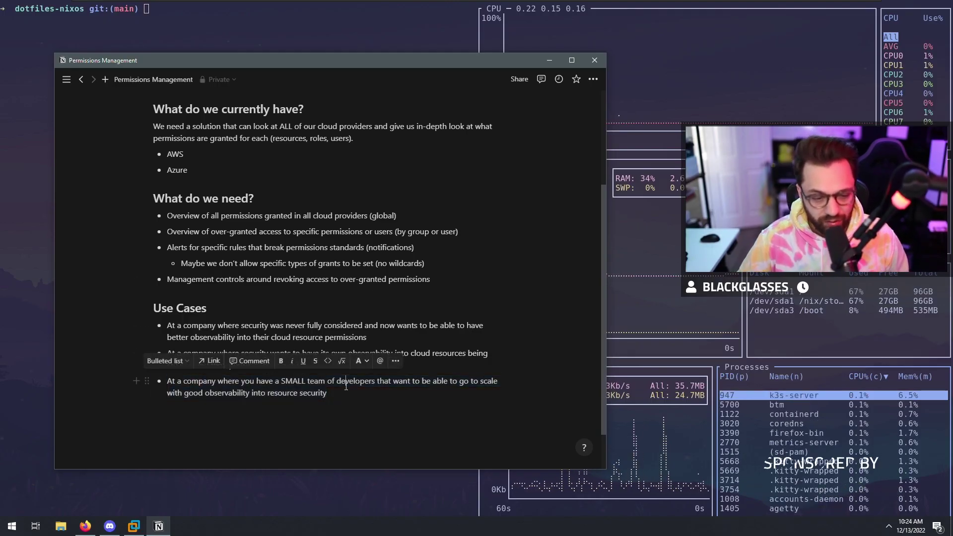
scroll(366, 393, "down", 1)
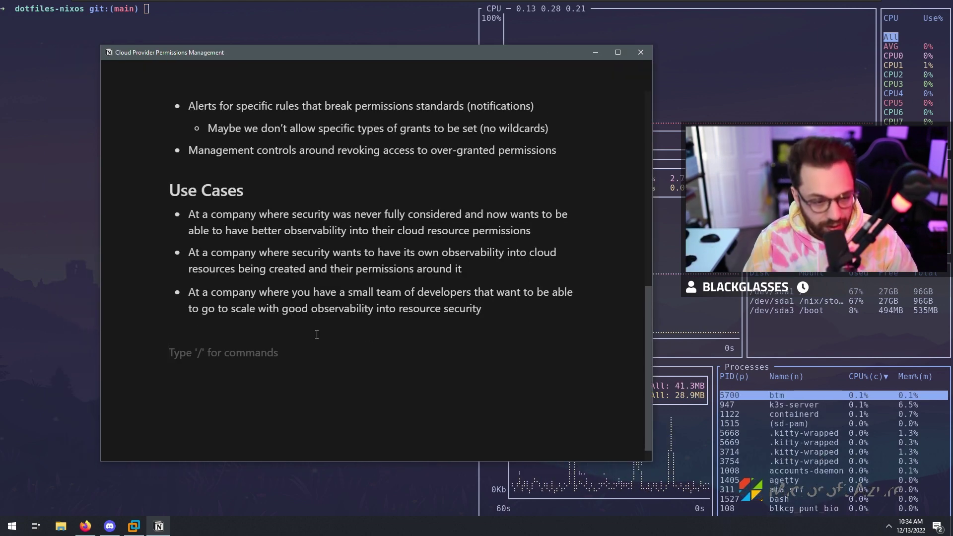
Step: Add a second-level "Possible Solutions" heading below the use cases list
type("## POs")
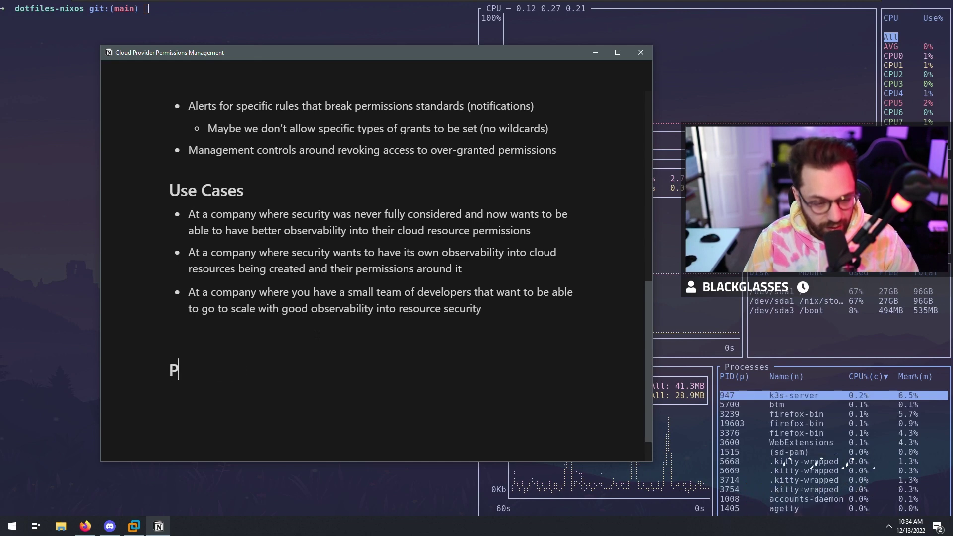
key("BackSpace")
key("BackSpace")
type("ossible Solutions")
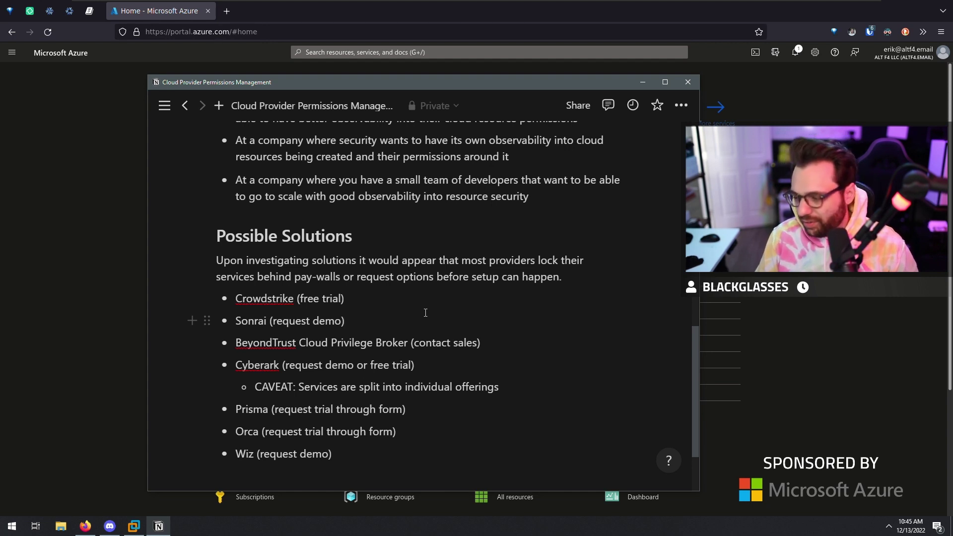
Step: Review the list of cloud permissions solutions and their trial or demo options, and minimize the note window
scroll(426, 312, "down", 1)
left_click_drag(366, 396, 387, 401)
key("Escape")
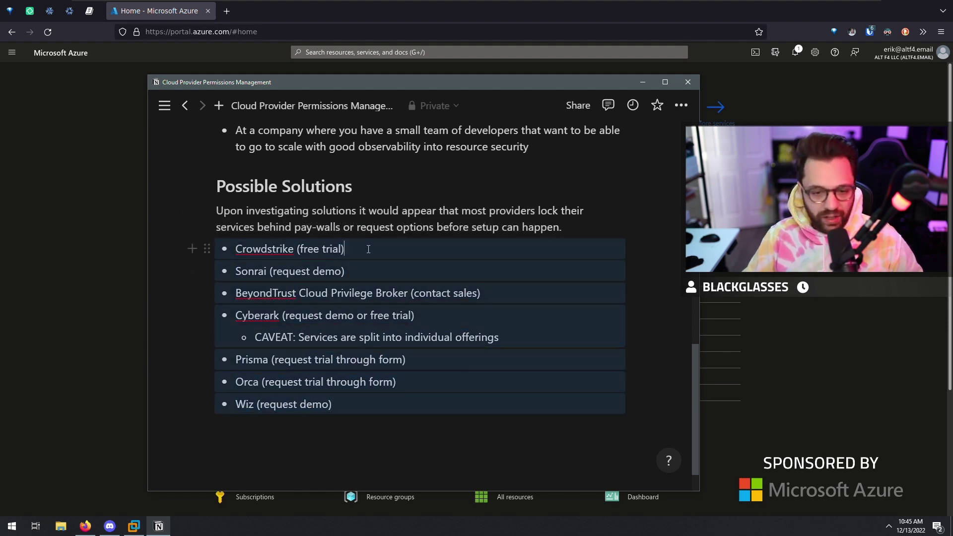
left_click(369, 249)
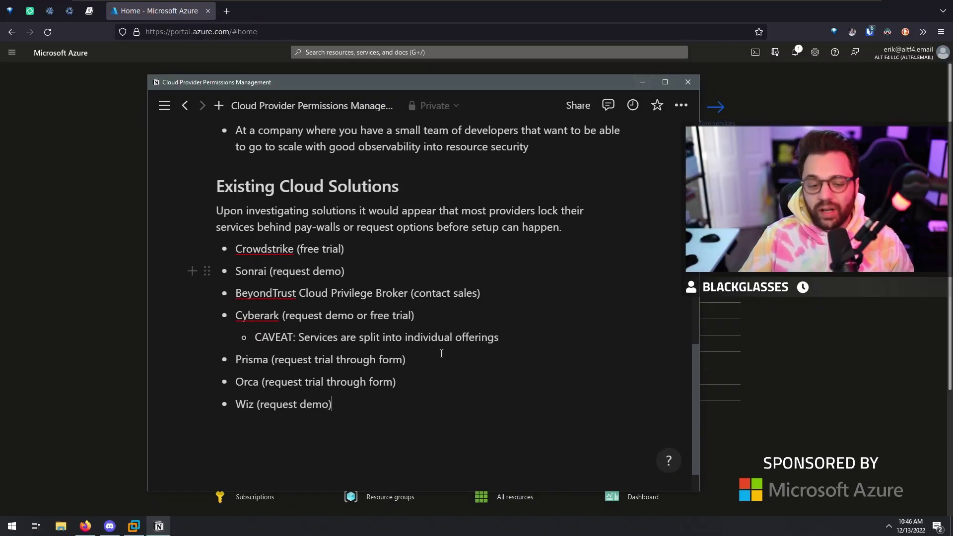
left_click(643, 83)
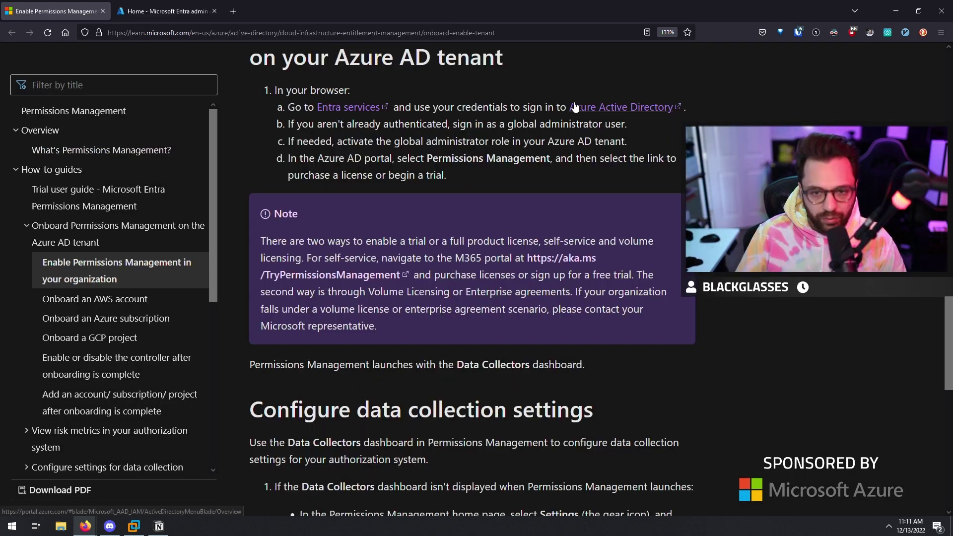
Step: Open Permissions Management from the Microsoft Entra admin center and set its page zoom to 110%
key("ctrl+Tab")
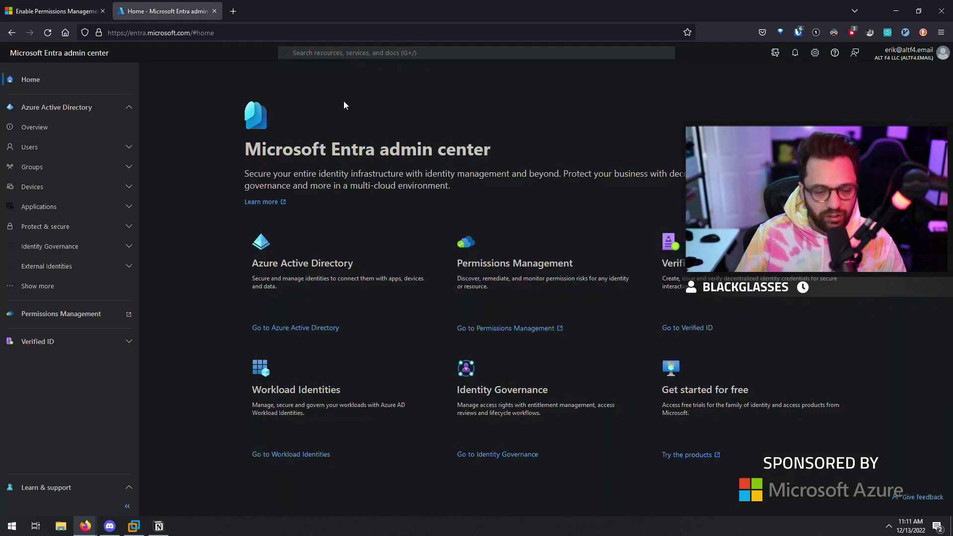
left_click(488, 328)
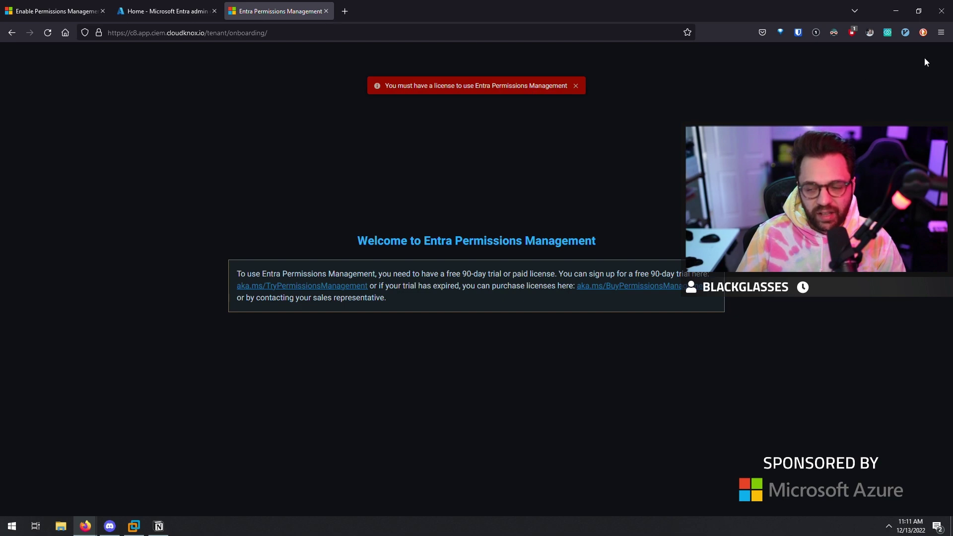
left_click(941, 32)
left_click(919, 260)
left_click(919, 260)
left_click(918, 260)
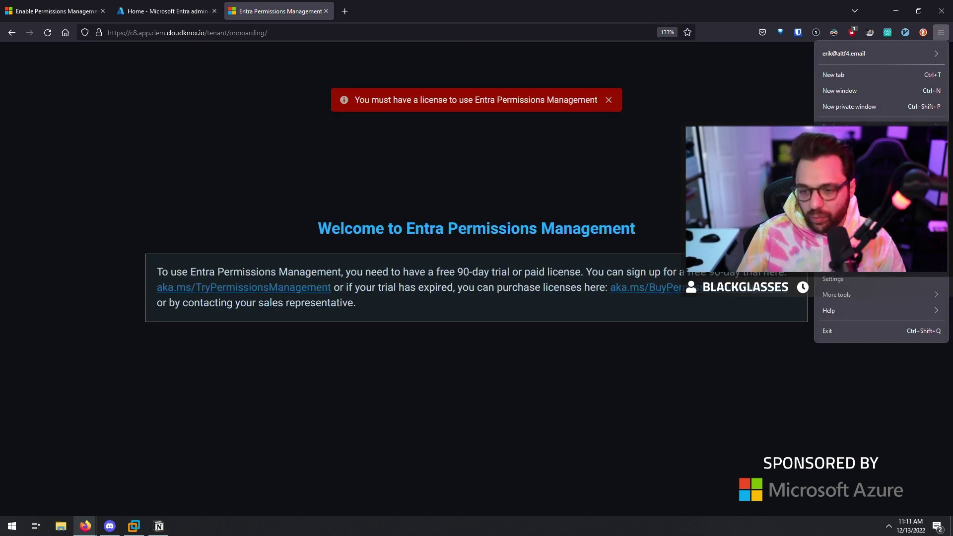
left_click(918, 261)
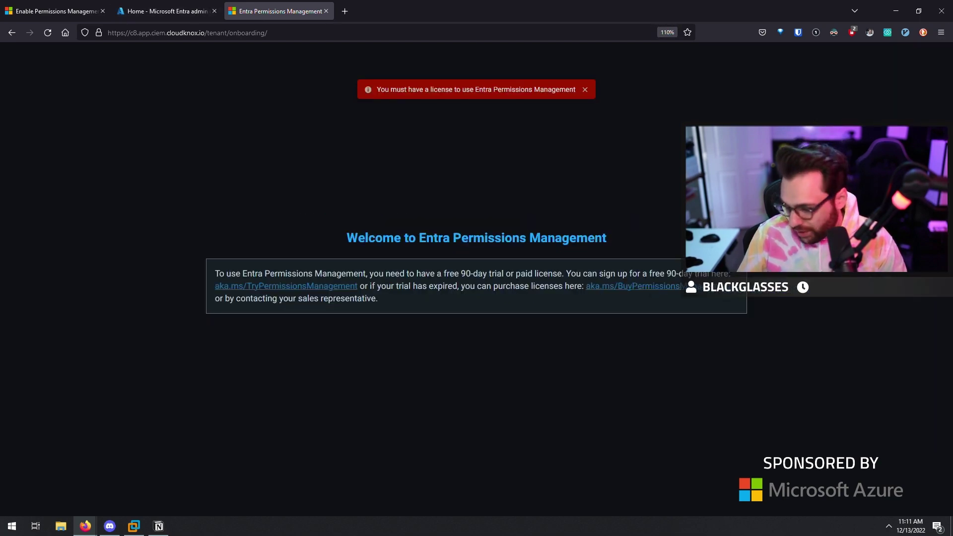
Step: Switch to the Notion note and go through the providers listed under Existing Cloud Solutions, from Crowdstrike to Wiz
key("alt+Tab")
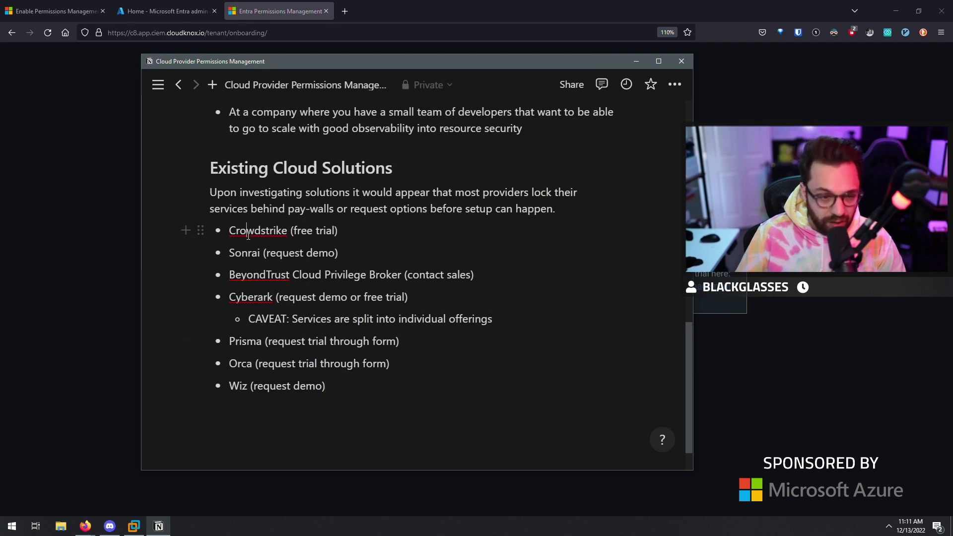
double_click(245, 253)
double_click(259, 274)
double_click(251, 297)
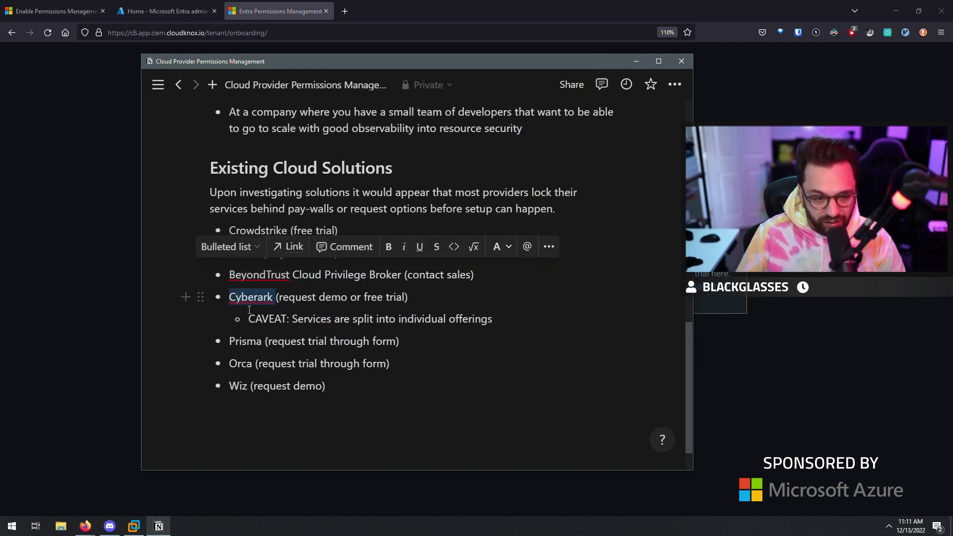
double_click(244, 341)
double_click(240, 363)
double_click(238, 386)
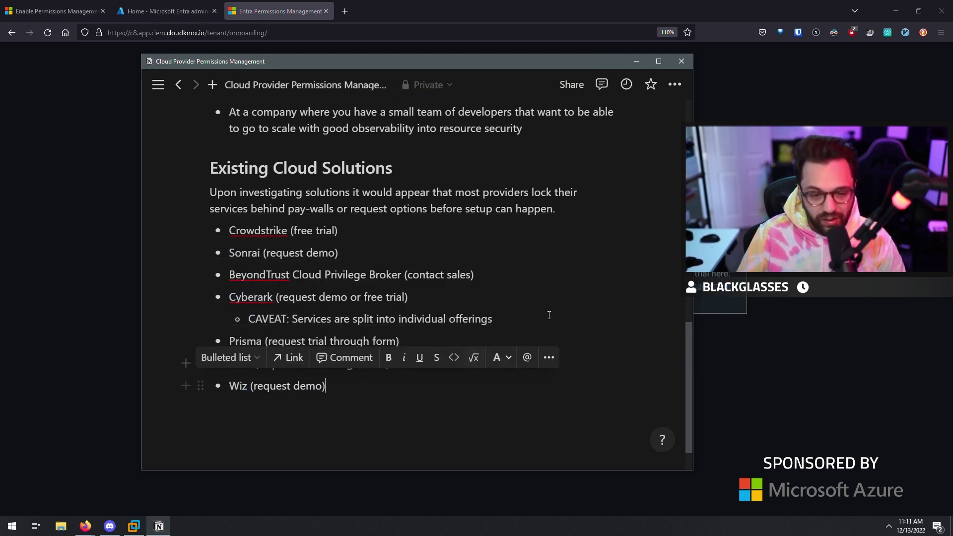
Step: Return to the browser and open the free 90-day trial sign-up for Entra Permissions Management, reading its heading
left_click(817, 395)
left_click_drag(413, 298, 213, 258)
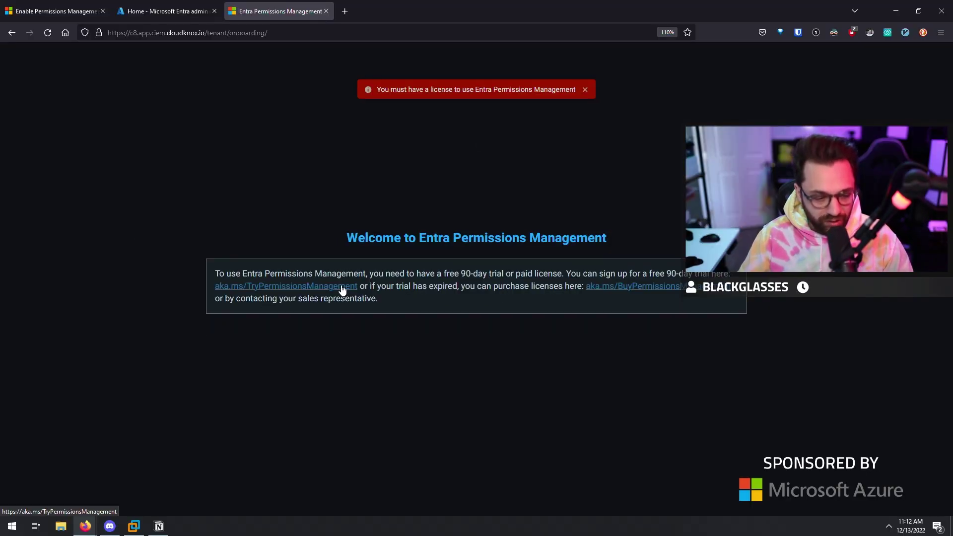
left_click(330, 292)
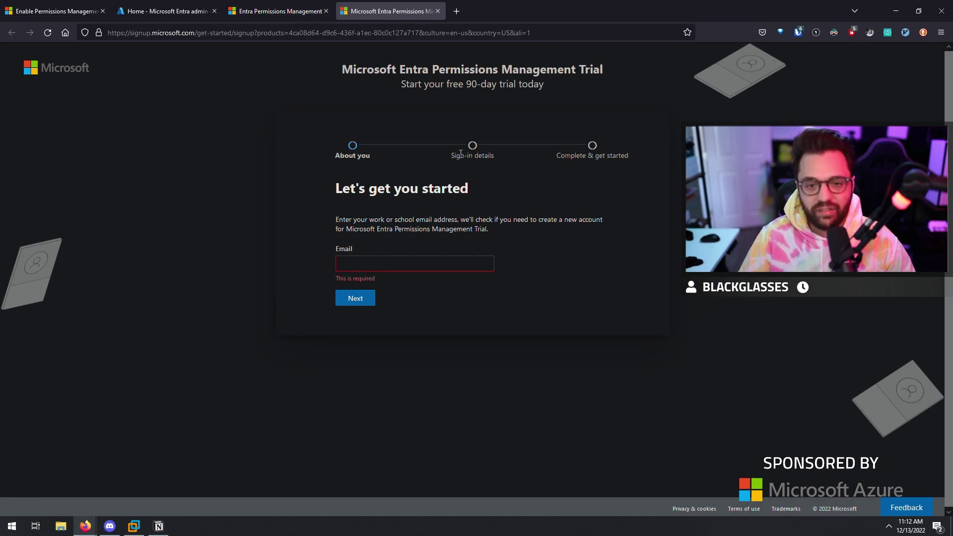
mouse_move(346, 67)
left_mouse_down()
mouse_move(589, 80)
mouse_move(349, 69)
left_mouse_up()
left_click(595, 91)
left_click(396, 91)
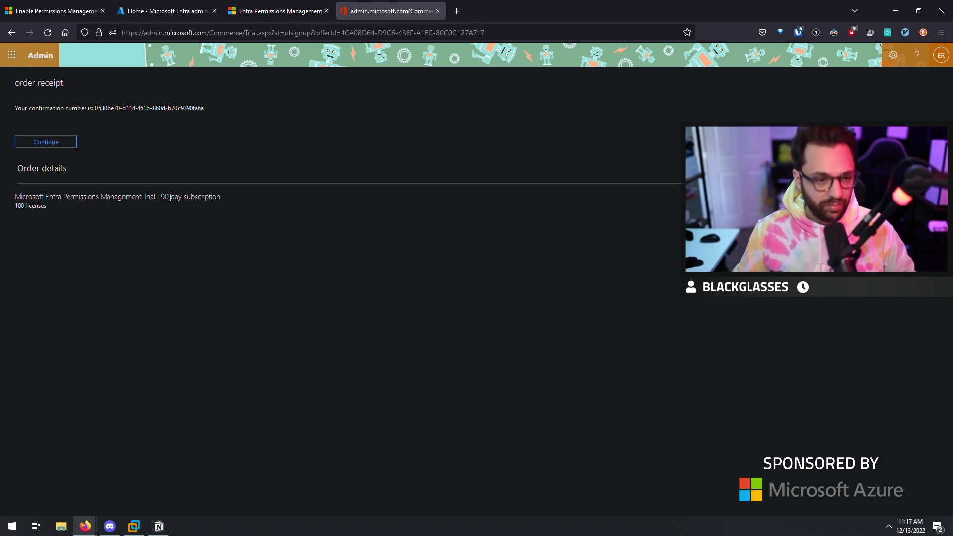
Step: Check the license quantity in the order details of the Microsoft Entra Permissions Management Trial
left_click_drag(22, 206, 79, 209)
left_click(124, 207)
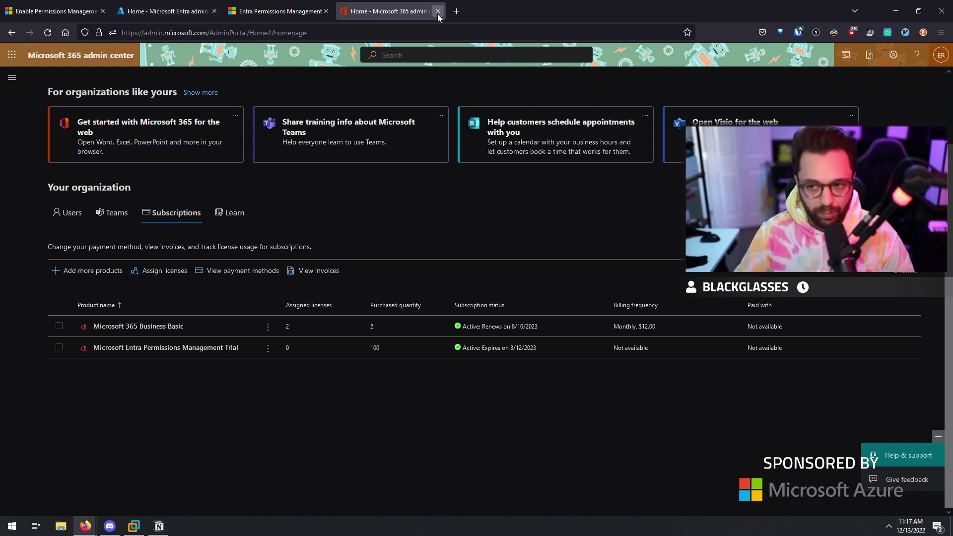
Step: Close the Microsoft 365 admin center page and reload the Entra Permissions Management onboarding page
left_click(438, 12)
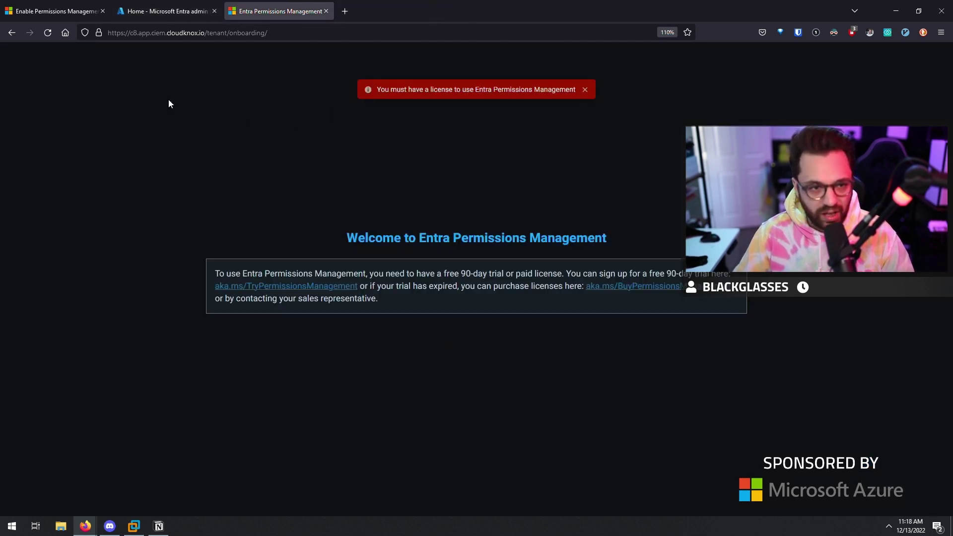
left_click(48, 35)
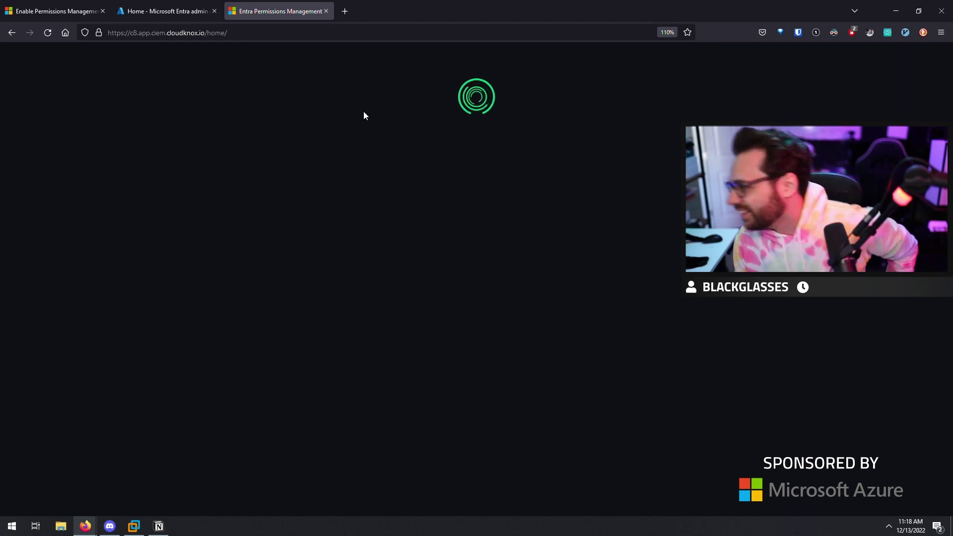
left_click(833, 32)
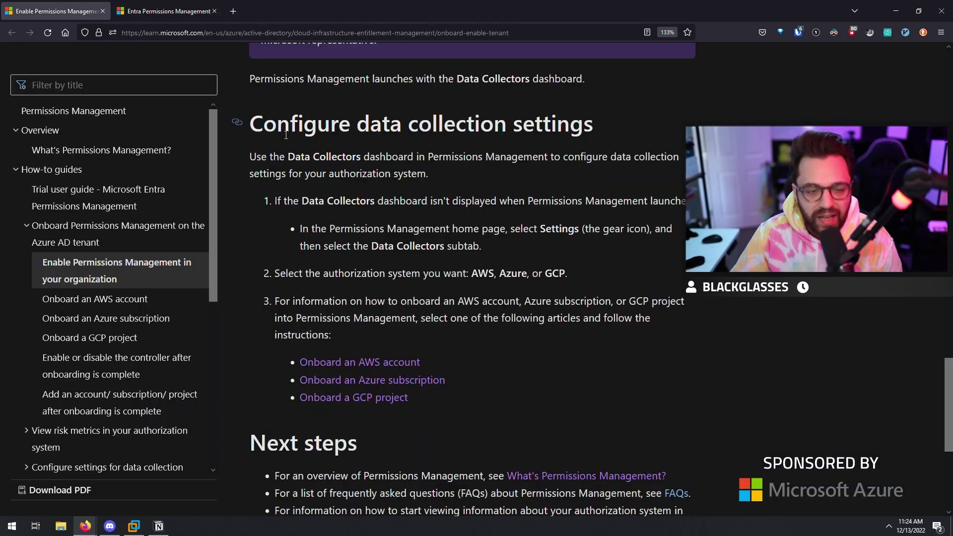
Step: Read the "Configure data collection settings" instructions and compare them with the Azure Data Collectors dashboard in Permissions Management
left_click_drag(264, 125, 535, 121)
left_click(540, 120)
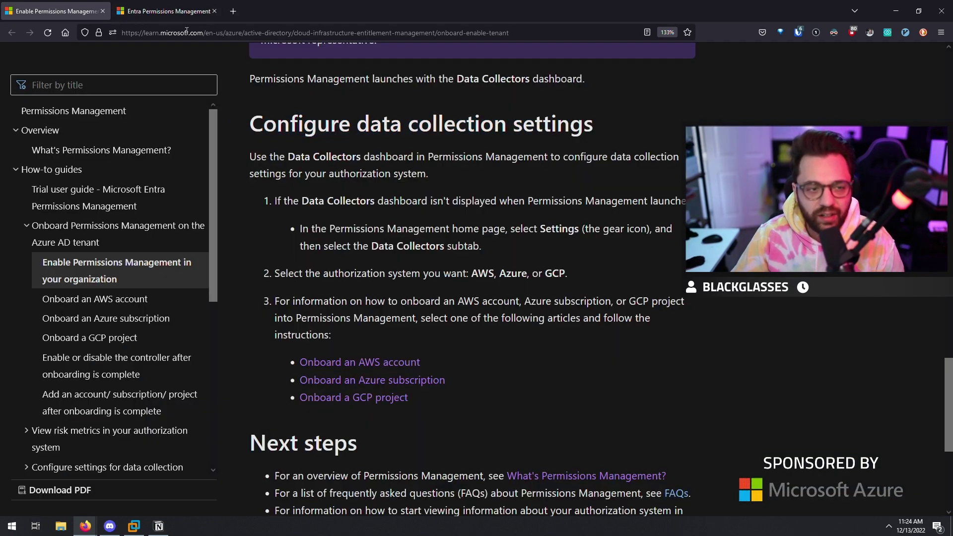
left_click(187, 11)
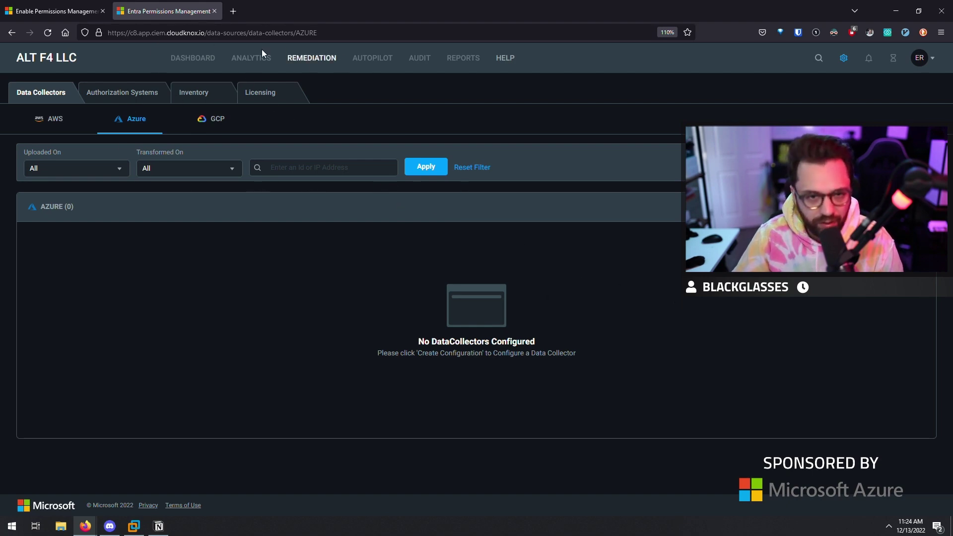
left_click(75, 11)
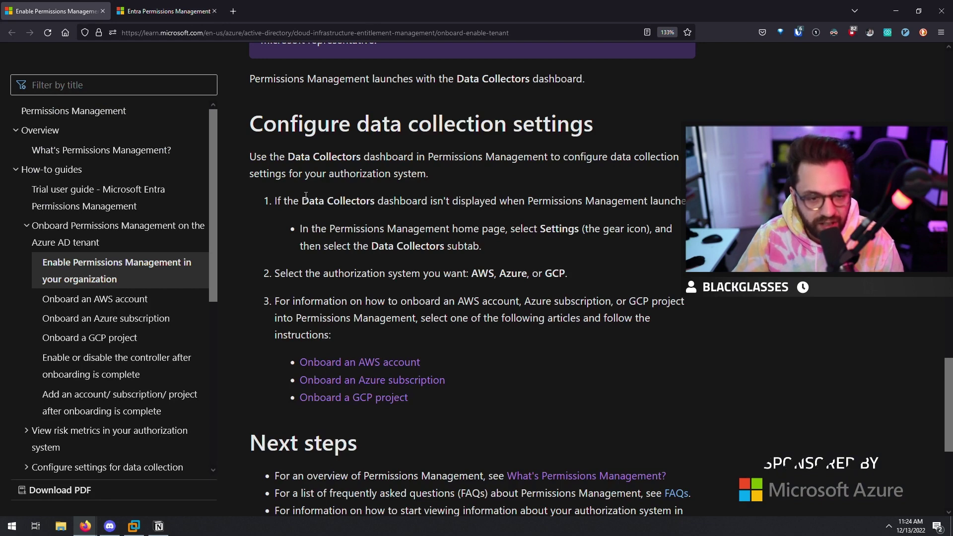
left_click_drag(300, 200, 374, 200)
left_click(392, 205)
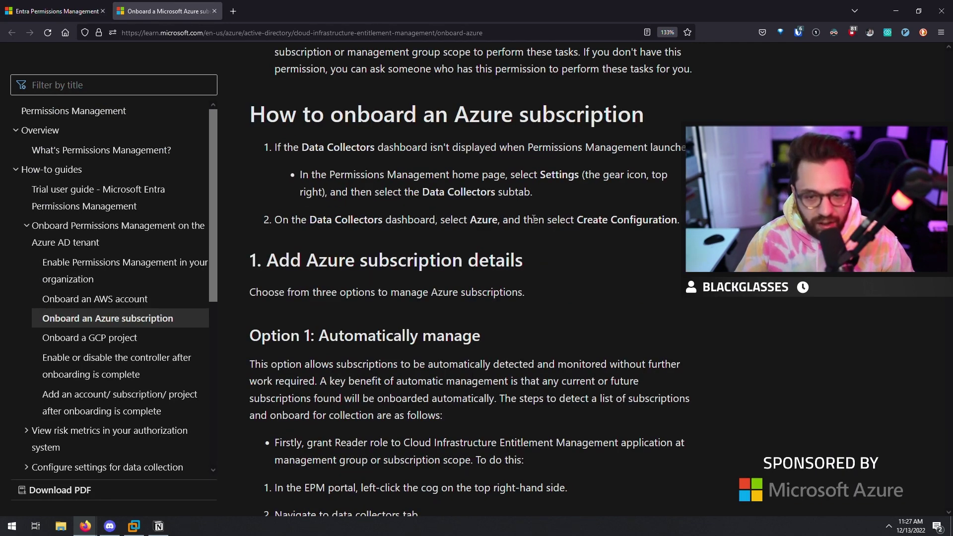
Step: Examine the Create Configuration instruction in the "How to onboard an Azure subscription" guide
key("ctrl+Tab")
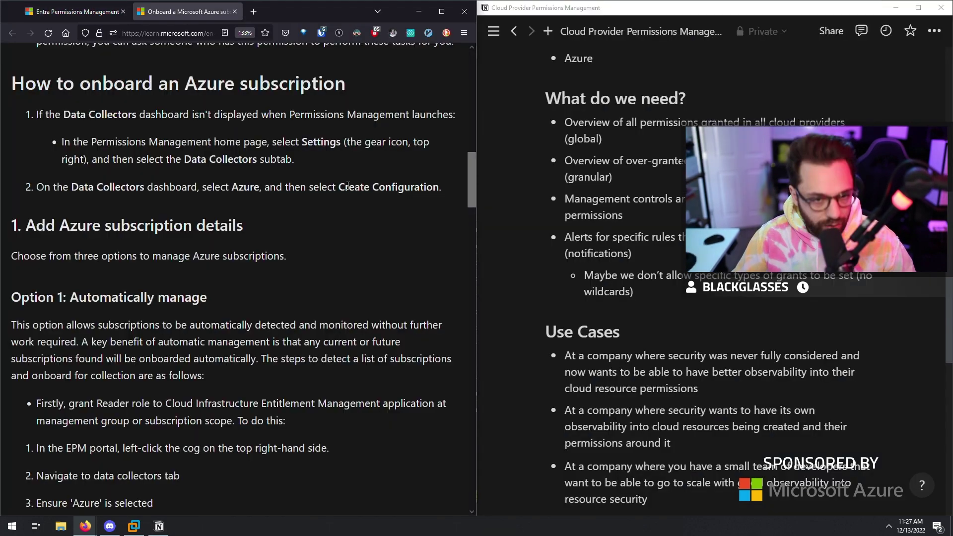
left_click_drag(339, 186, 440, 186)
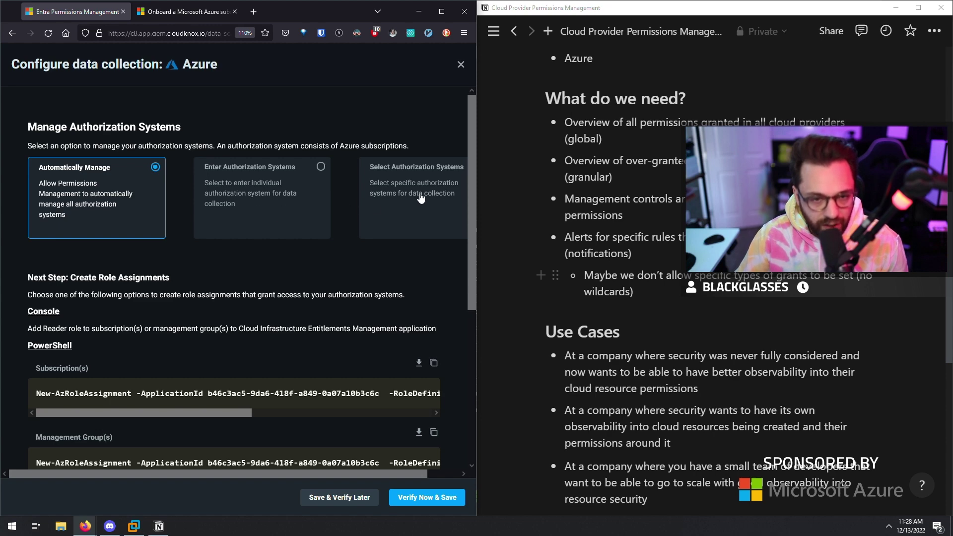
Step: Choose Enter Authorization Systems for the Azure data collection and supply the ID of the subscription to manage
left_click(175, 11)
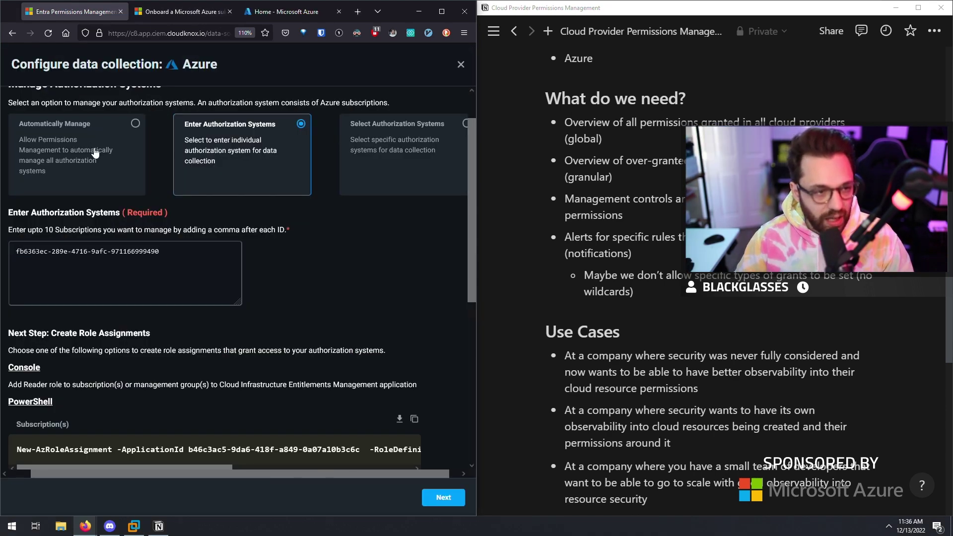
scroll(129, 109, "up", 2)
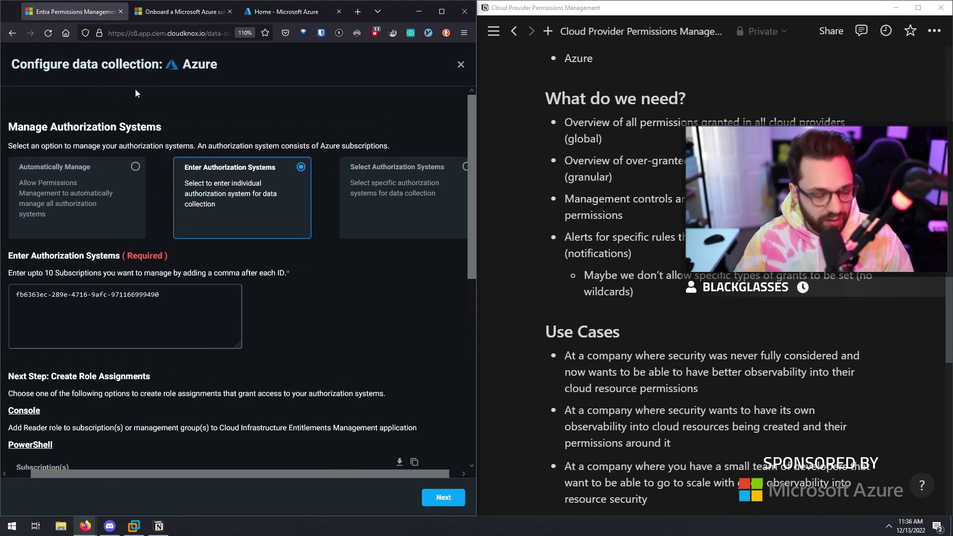
scroll(135, 92, "down", 3)
scroll(218, 164, "up", 3)
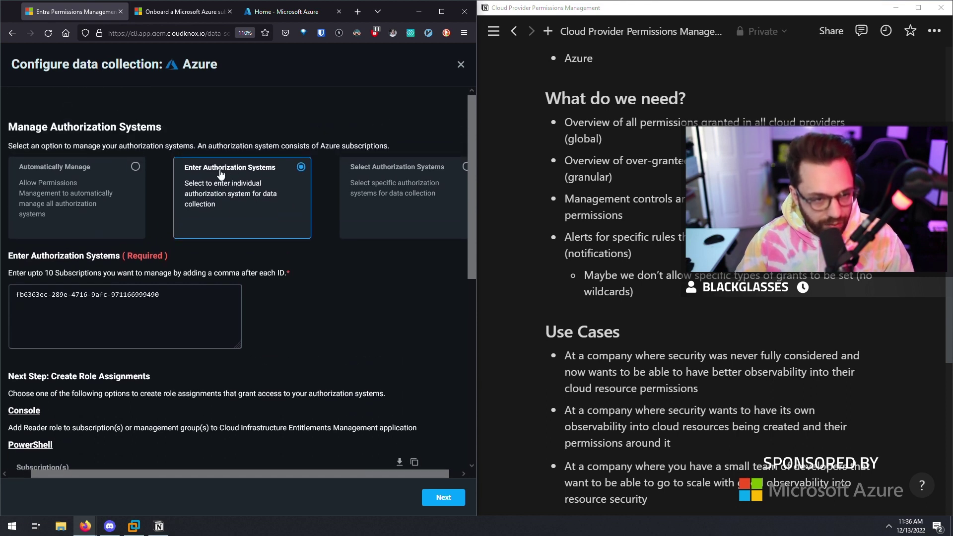
key("ctrl+a")
left_click(201, 299)
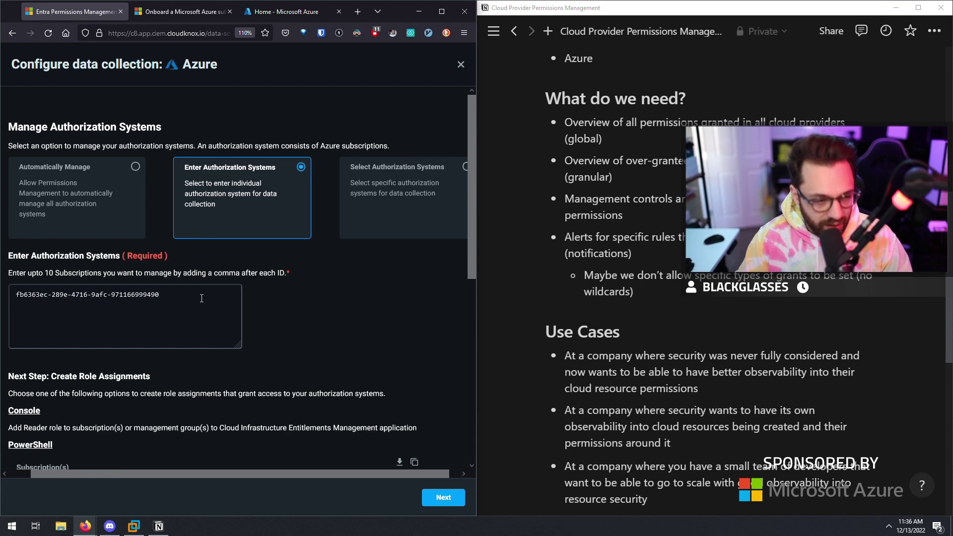
key("ctrl+a")
left_click(202, 299)
key("ctrl+a")
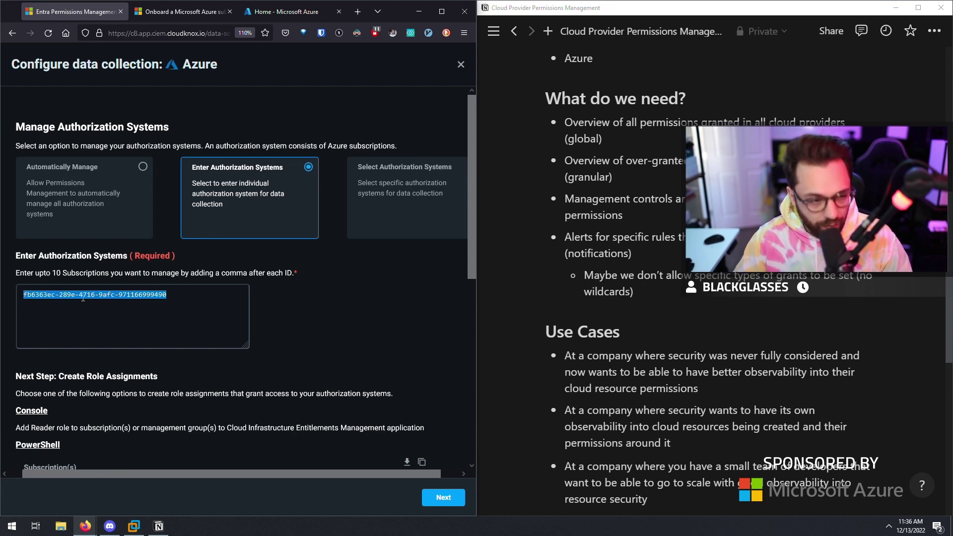
left_click(197, 293)
Step: Examine the role in the Azure Command-Line subscription command and compare it with the onboarding guide's requirement for the Cloud Infrastructure Entitlement Management application
scroll(151, 304, "down", 6)
scroll(103, 317, "down", 2)
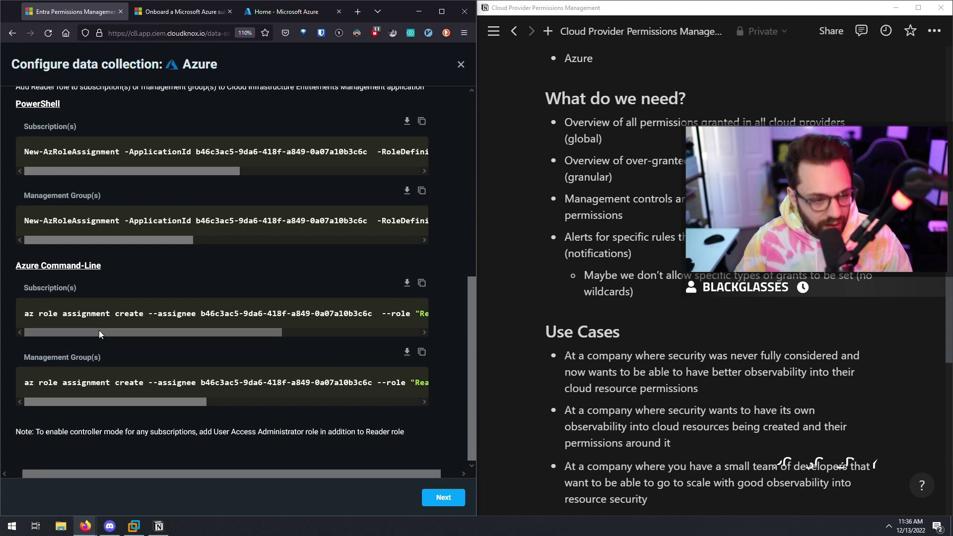
left_click_drag(222, 332, 359, 332)
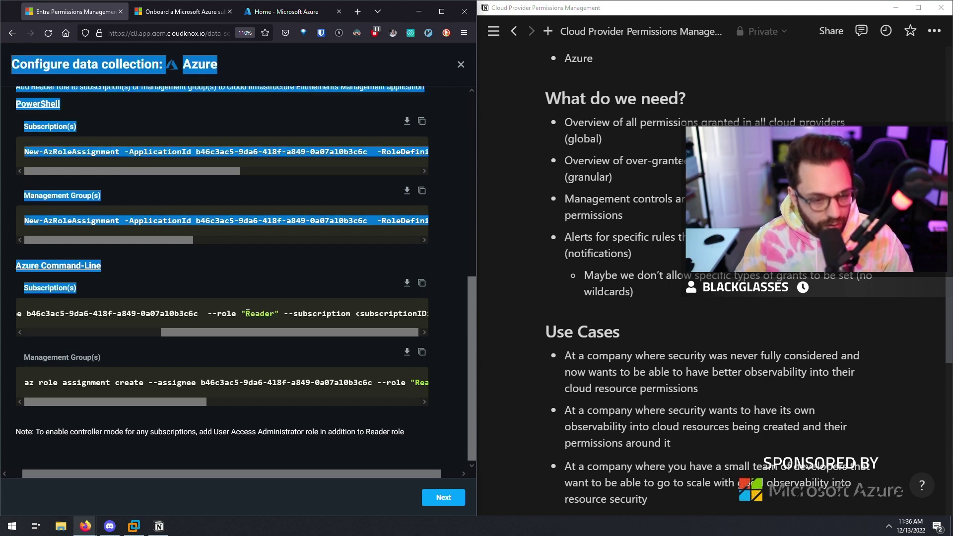
double_click(258, 314)
left_click(189, 12)
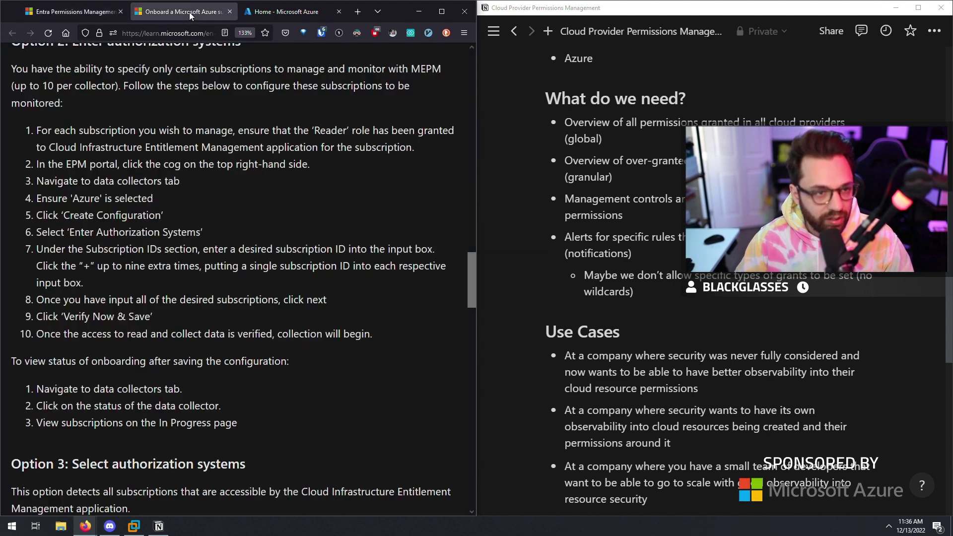
left_click_drag(317, 128, 345, 129)
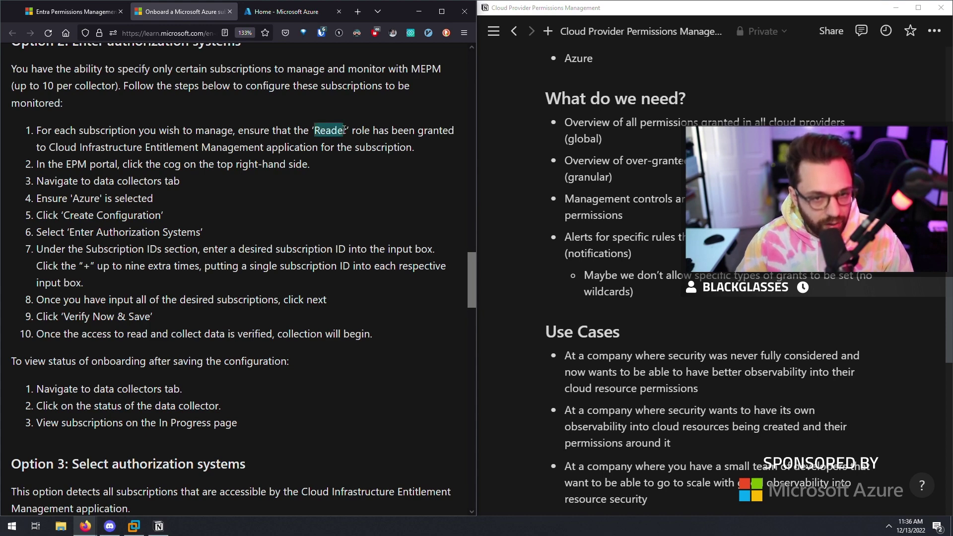
left_click(344, 129)
left_click_drag(49, 147, 414, 147)
left_click(263, 145)
left_click(415, 147)
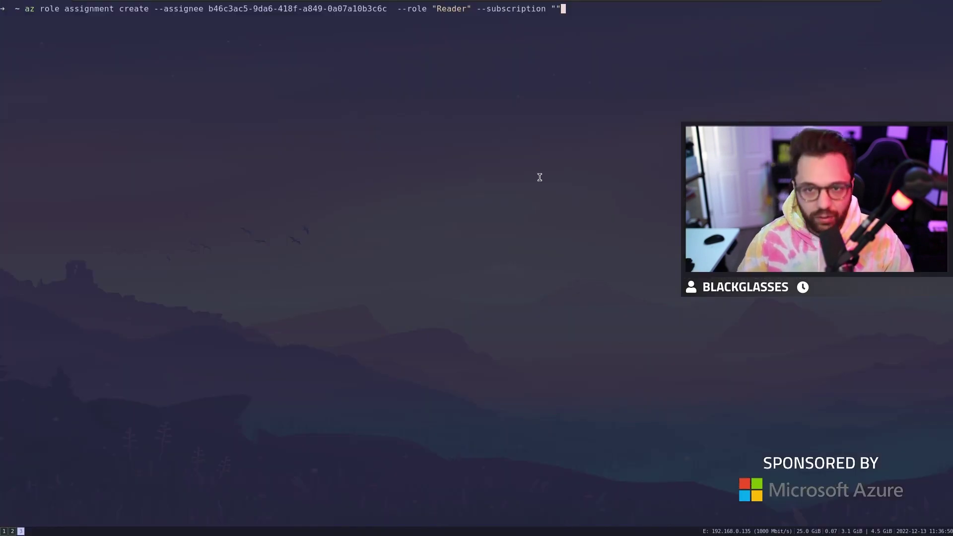
Step: In the terminal, run az role assignment create to grant application b46c3ac5-9da6-418f-a849-0a07a10b3c6c the "Reader" role on the Azure subscription
key("ctrl+shift+v")
key("Return")
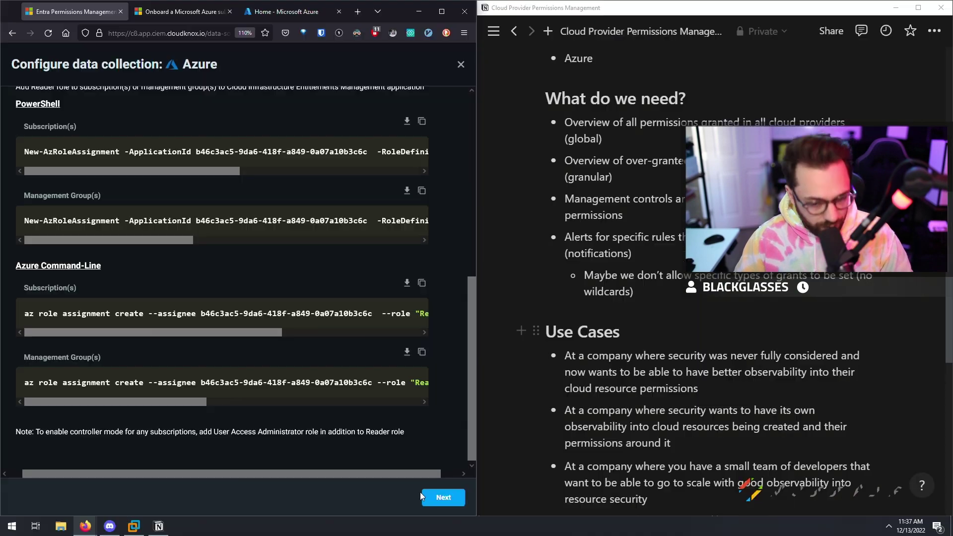
Step: Review the Azure data collection configuration, verify and save it immediately, and reload Permissions Management
left_click(444, 499)
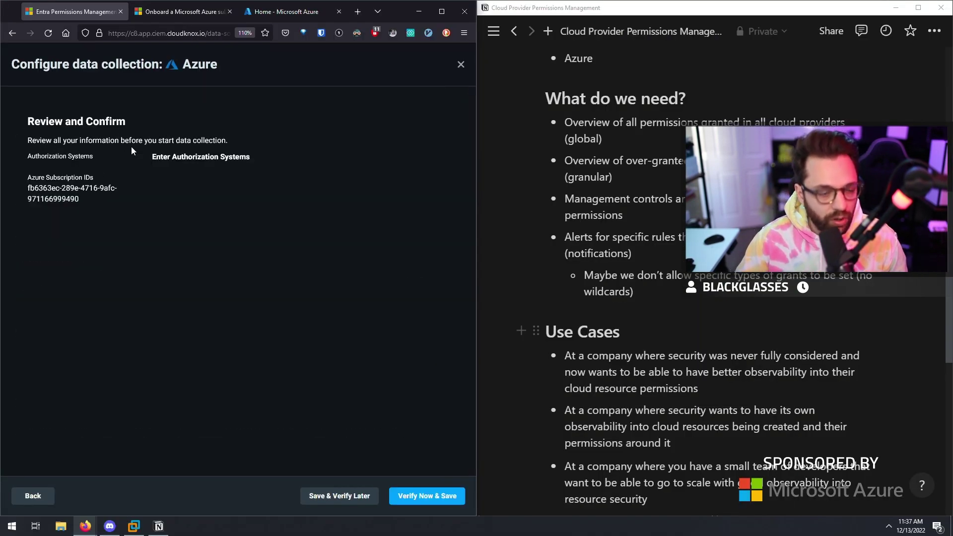
left_click_drag(24, 157, 195, 158)
left_click(198, 161)
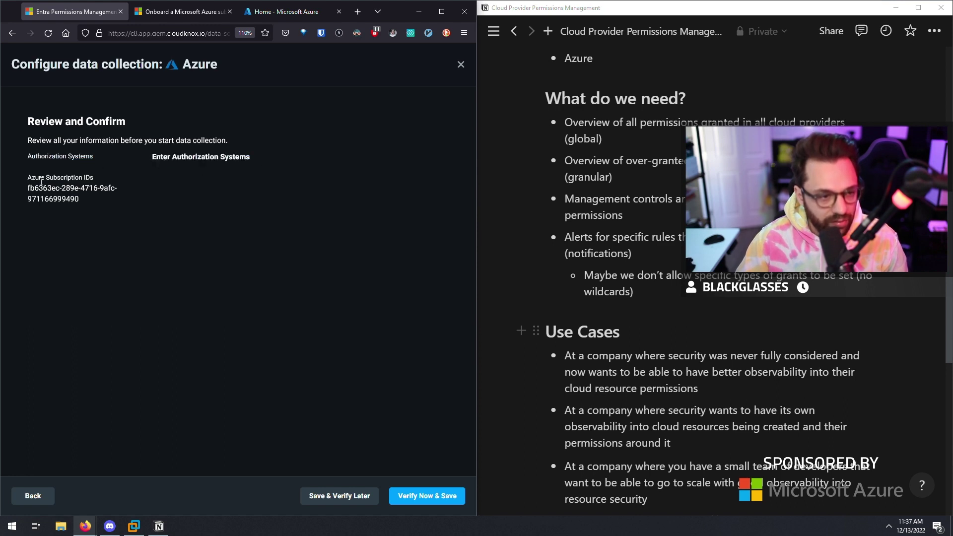
left_click(421, 497)
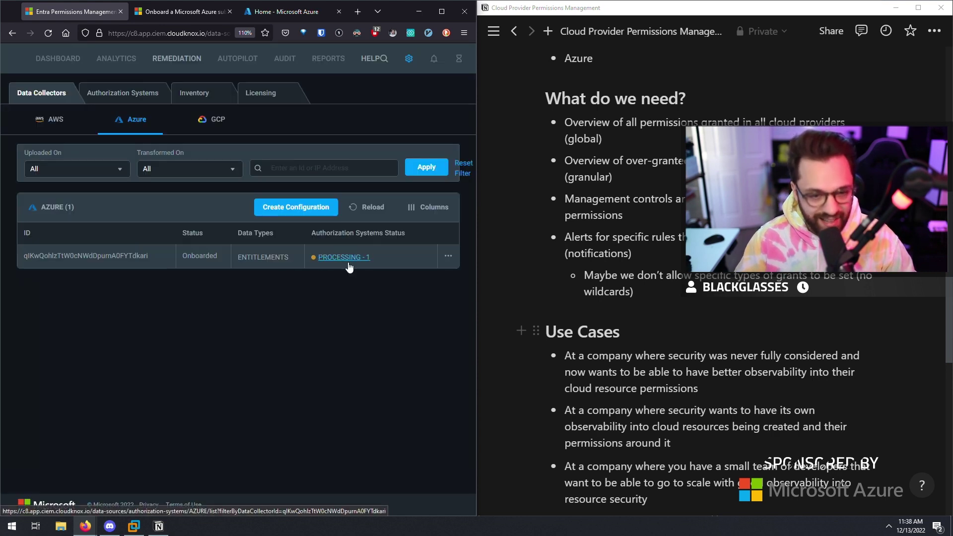
left_click(48, 33)
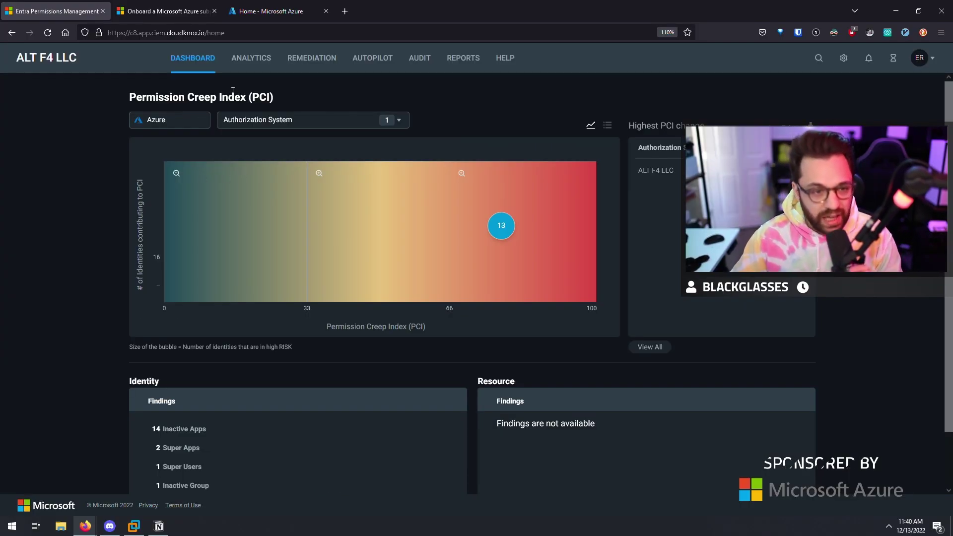
Step: Examine the Azure Permission Creep Index dashboard, including identity findings, the authorization system filter, the user and application breakdown, and the PCI trend
scroll(191, 395, "down", 2)
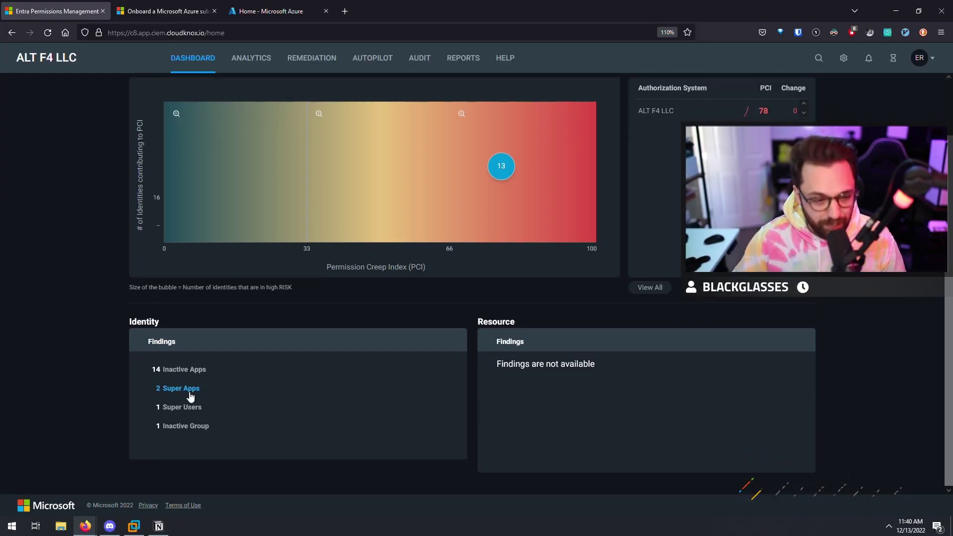
scroll(198, 393, "up", 2)
mouse_move(502, 229)
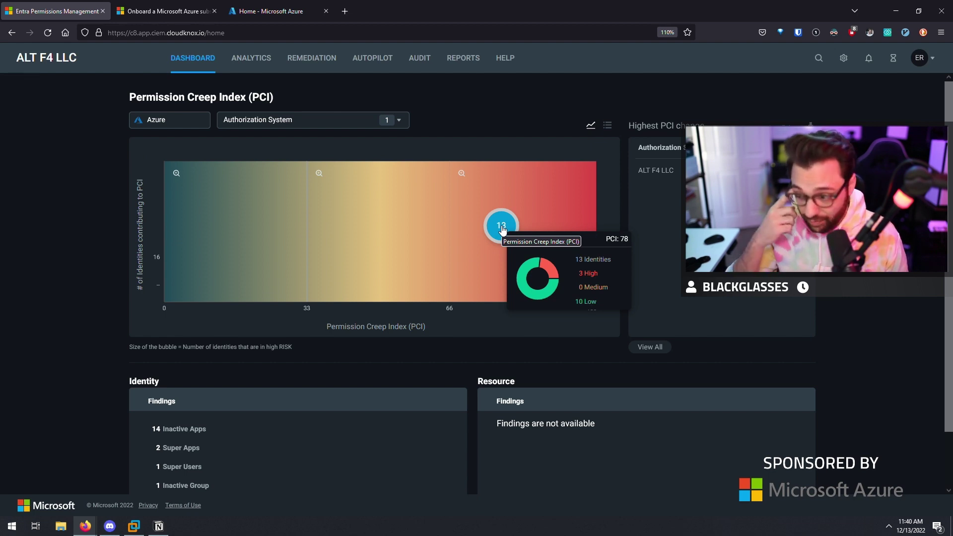
left_click(188, 127)
left_click(251, 126)
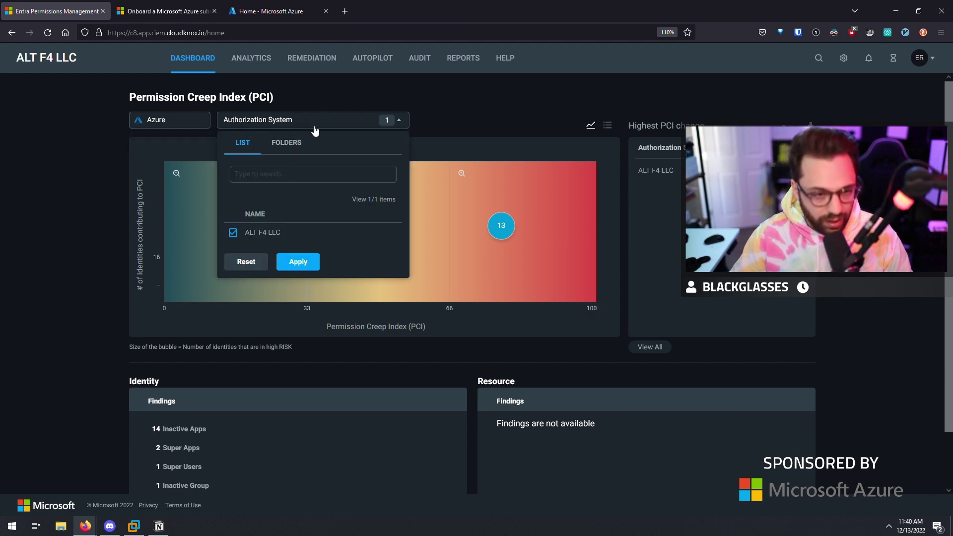
left_click(229, 127)
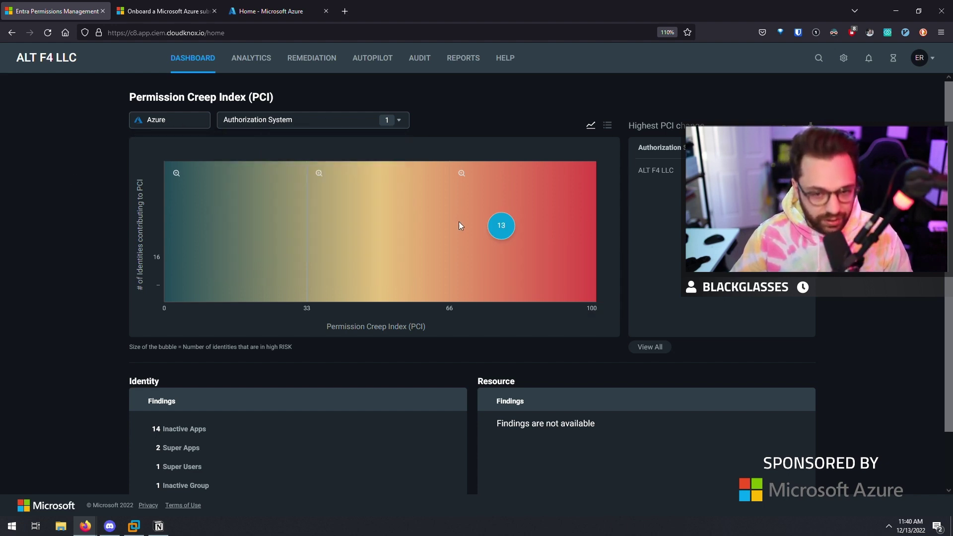
left_click(495, 230)
key("ctrl+plus")
key("ctrl+plus")
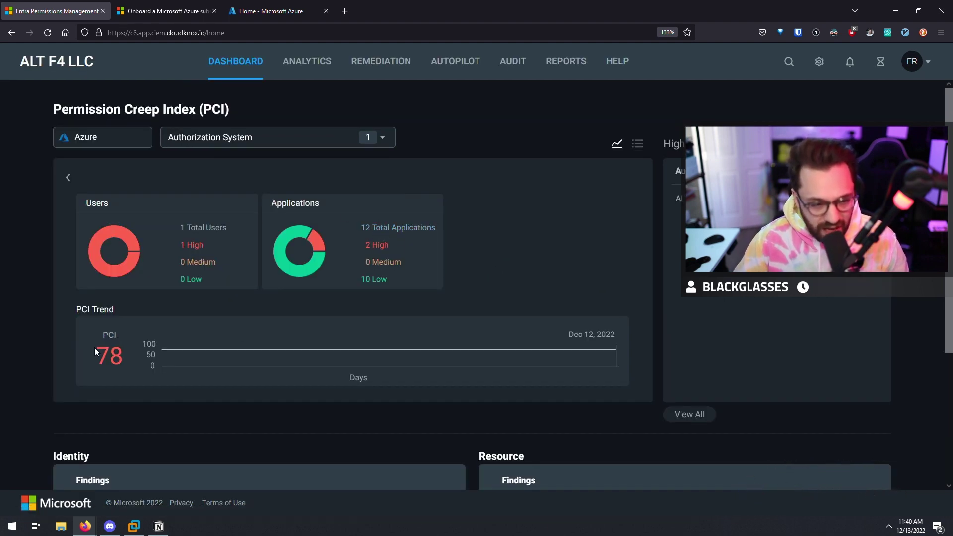
left_click_drag(112, 349, 133, 356)
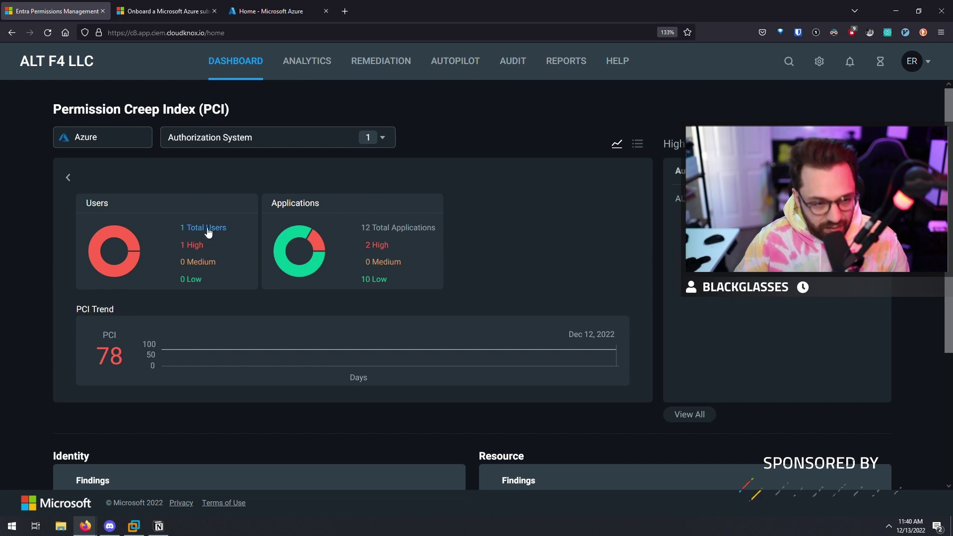
Step: Open the Permissions Analytics Report for the authorization system behind the Inactive Apps finding
scroll(130, 339, "down", 3)
left_click(134, 340)
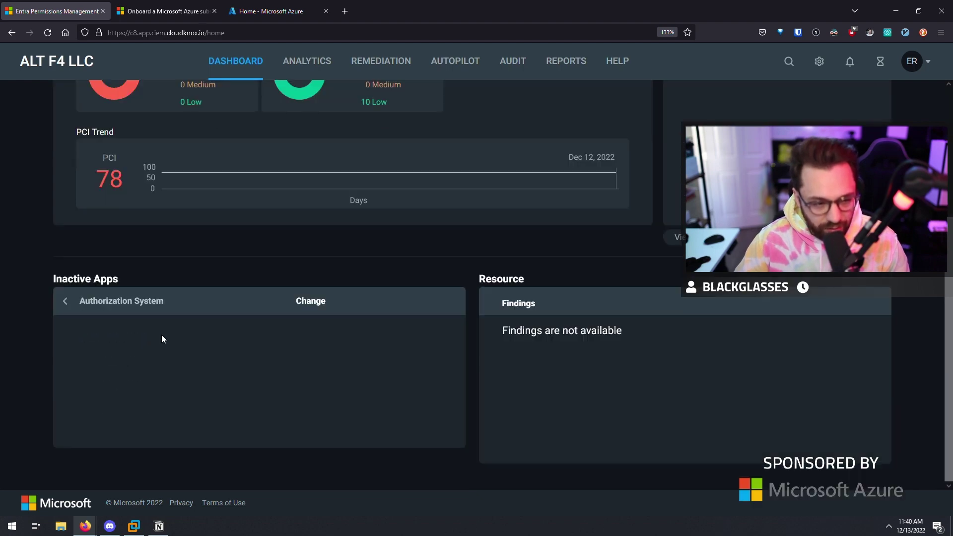
left_click(121, 337)
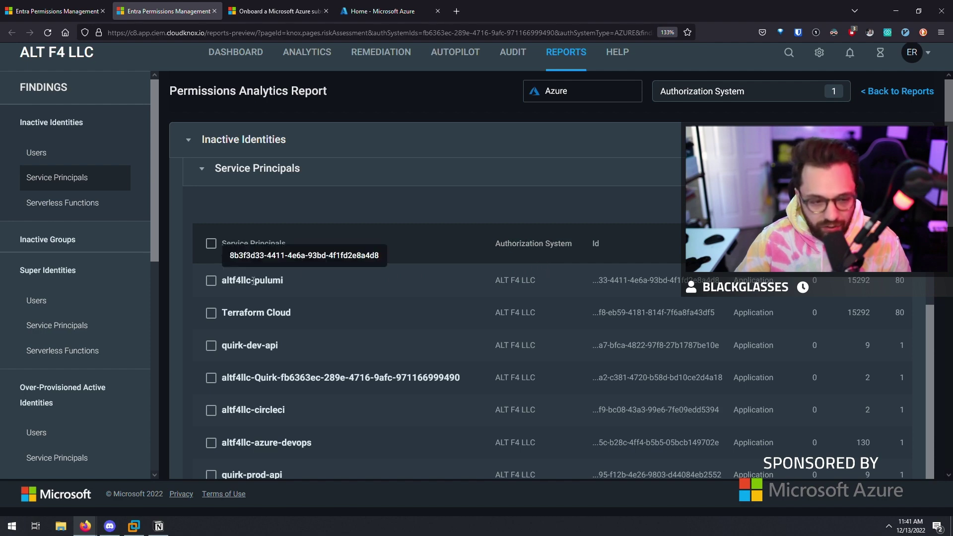
Step: Examine the inactive service principals with their used and granted permissions, PCI and last active dates
scroll(253, 281, "down", 1)
scroll(268, 283, "down", 2)
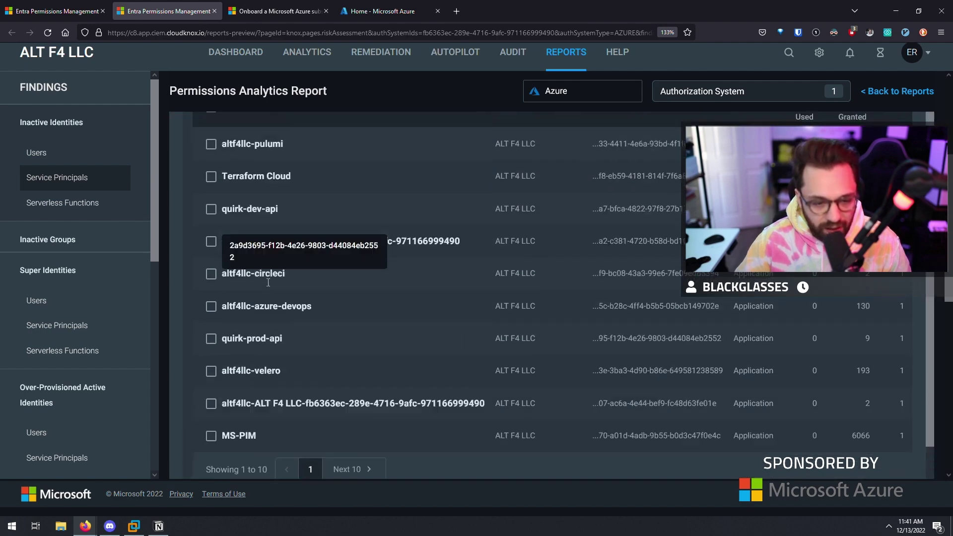
scroll(271, 287, "up", 1)
scroll(262, 263, "down", 2)
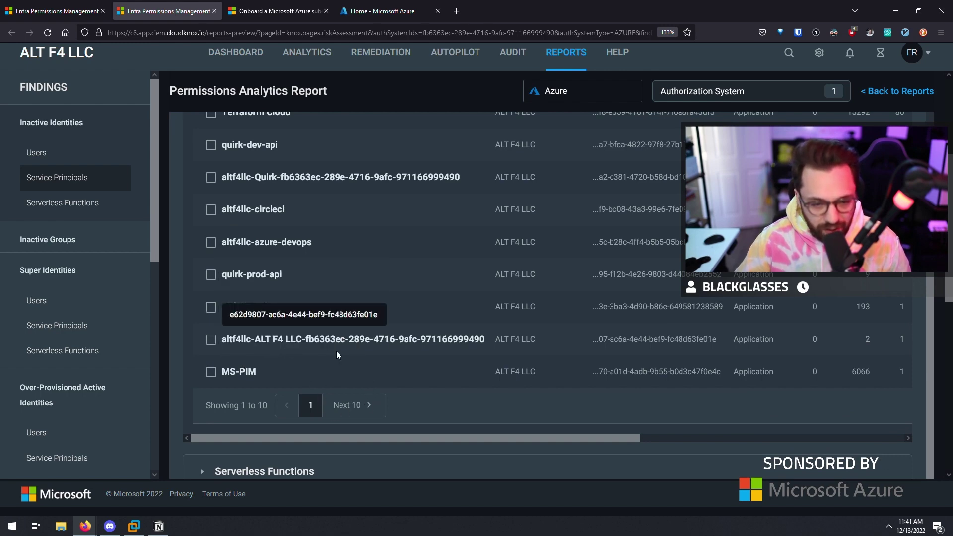
scroll(366, 405, "up", 3)
scroll(367, 405, "right", 2)
key("ctrl+0")
scroll(278, 314, "down", 1)
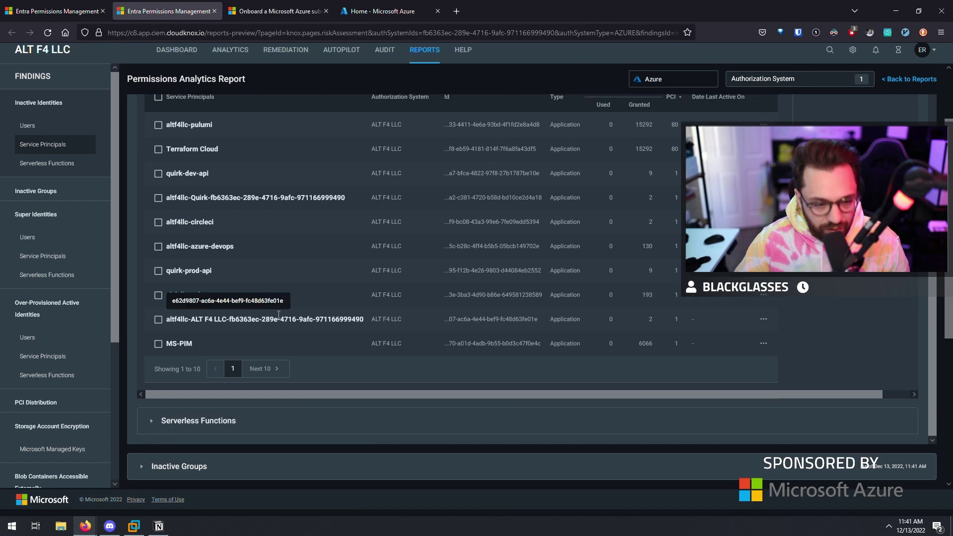
scroll(220, 228, "up", 3)
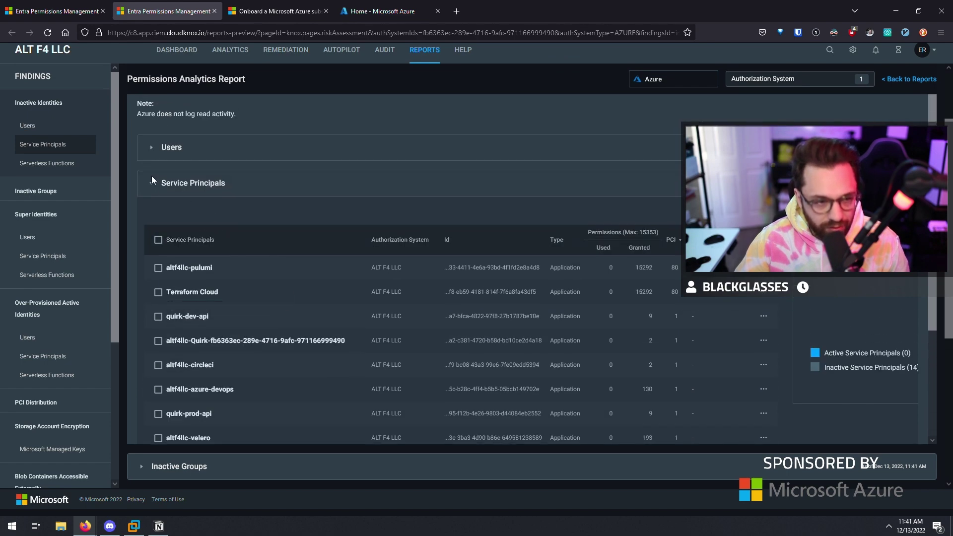
Step: Check the Users section under Inactive Identities and return to the expanded Service Principals list
left_click(152, 180)
left_click(152, 164)
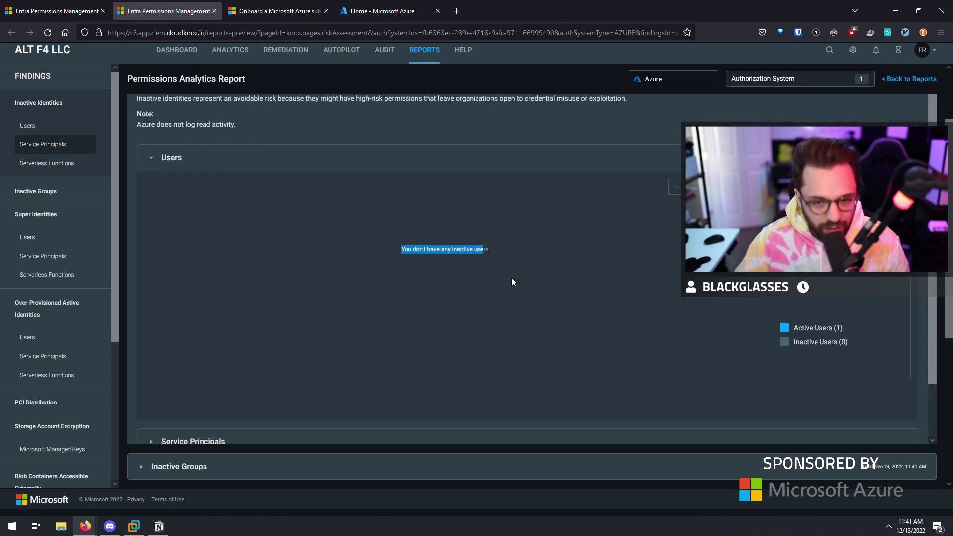
left_click(152, 160)
left_click(152, 193)
scroll(187, 219, "down", 2)
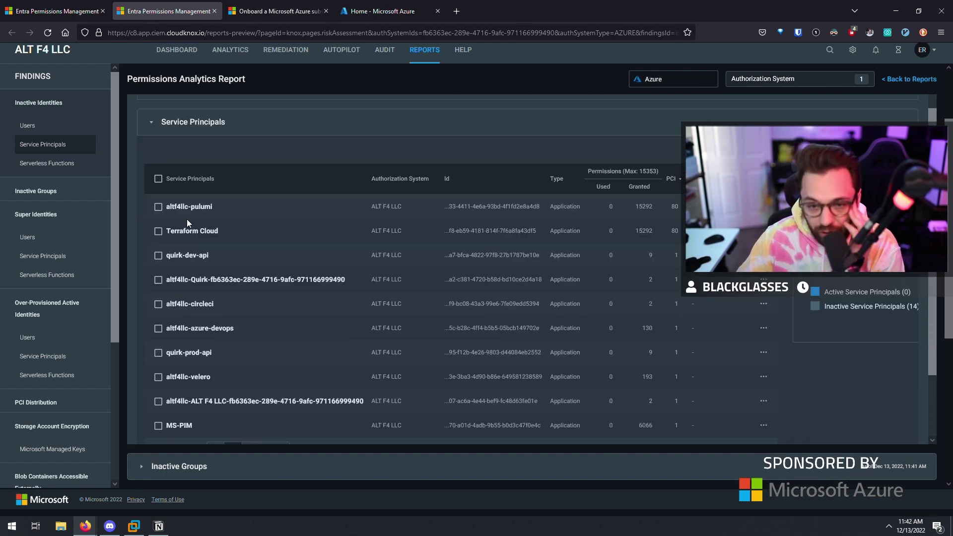
Step: Select the altf4llc-pulumi and Terraform Cloud service principals and examine their granted permissions and PCI scores
left_click(158, 207)
left_click(159, 231)
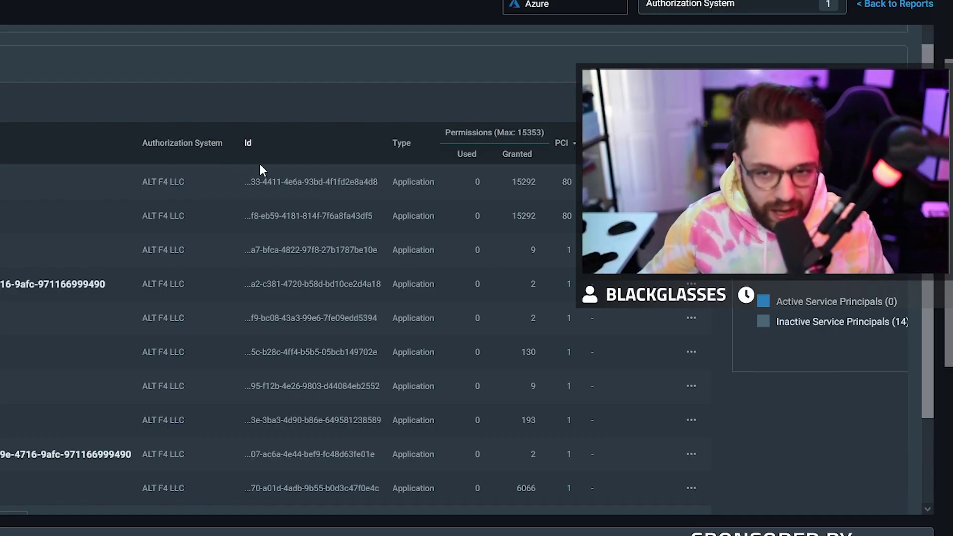
scroll(240, 185, "up", 4)
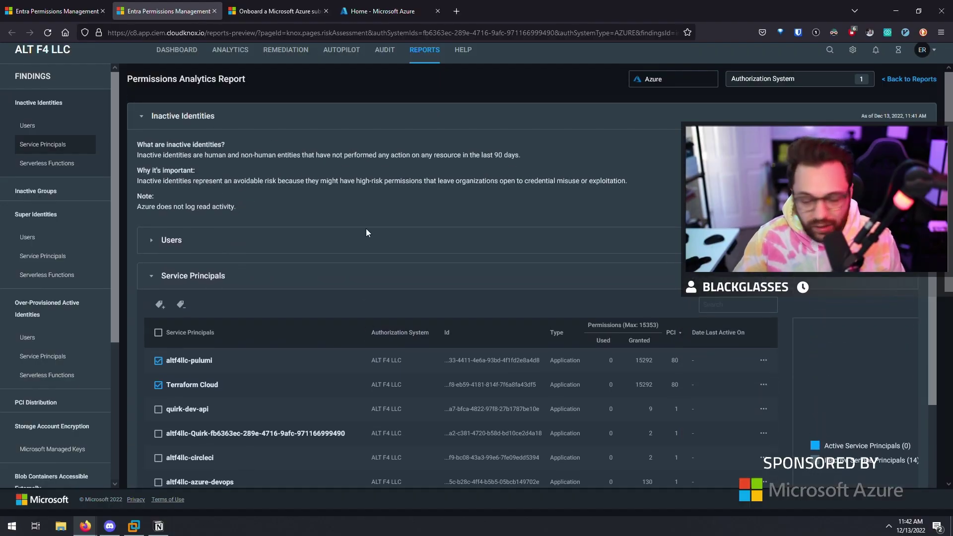
scroll(368, 229, "down", 3)
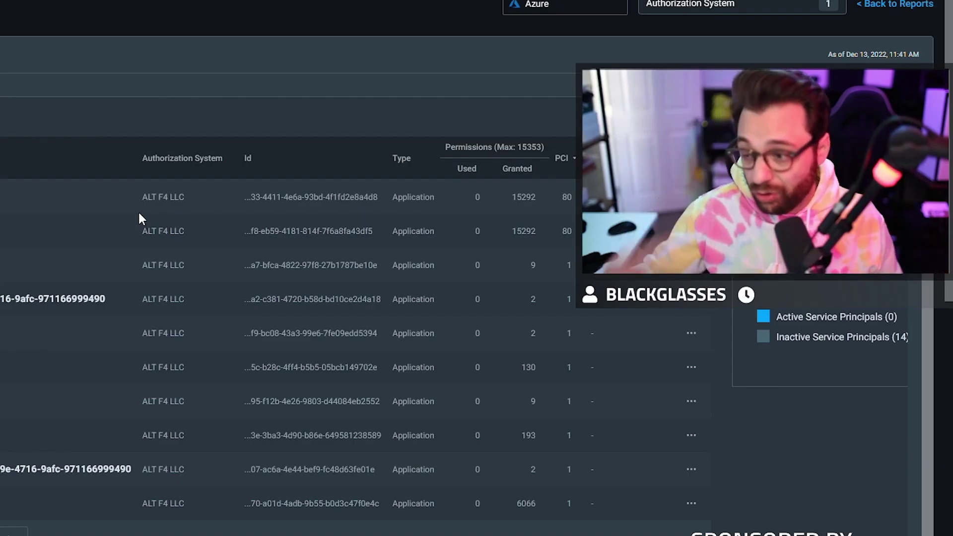
left_click_drag(557, 193, 574, 231)
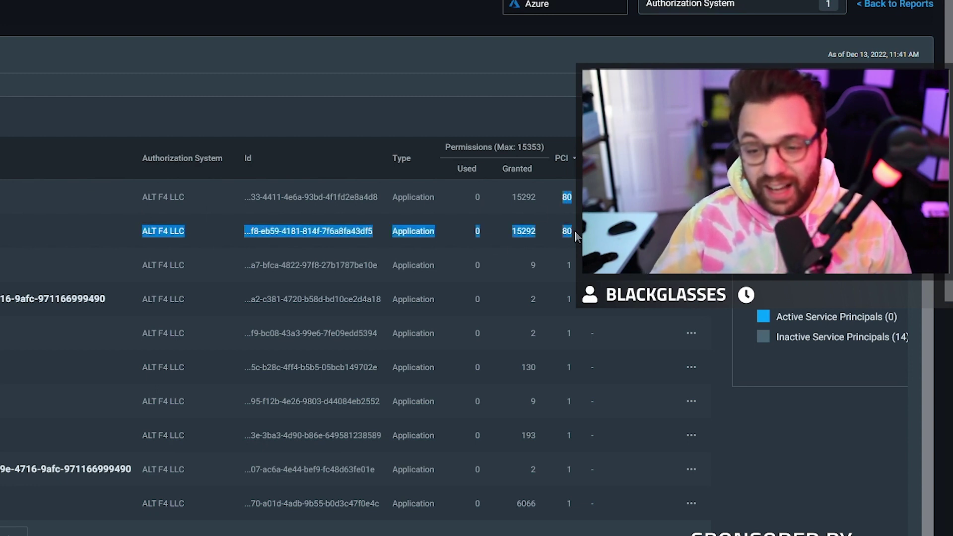
left_click(574, 230)
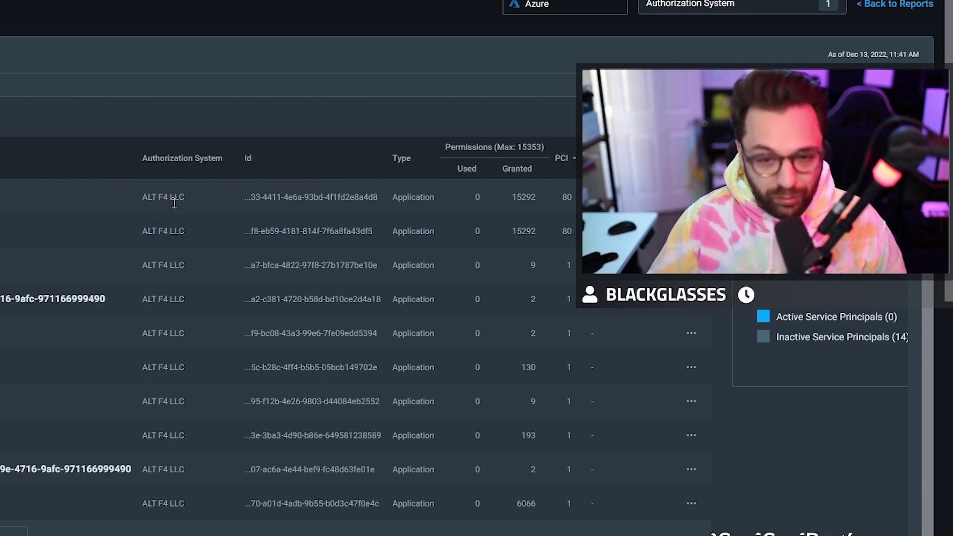
scroll(77, 230, "up", 2)
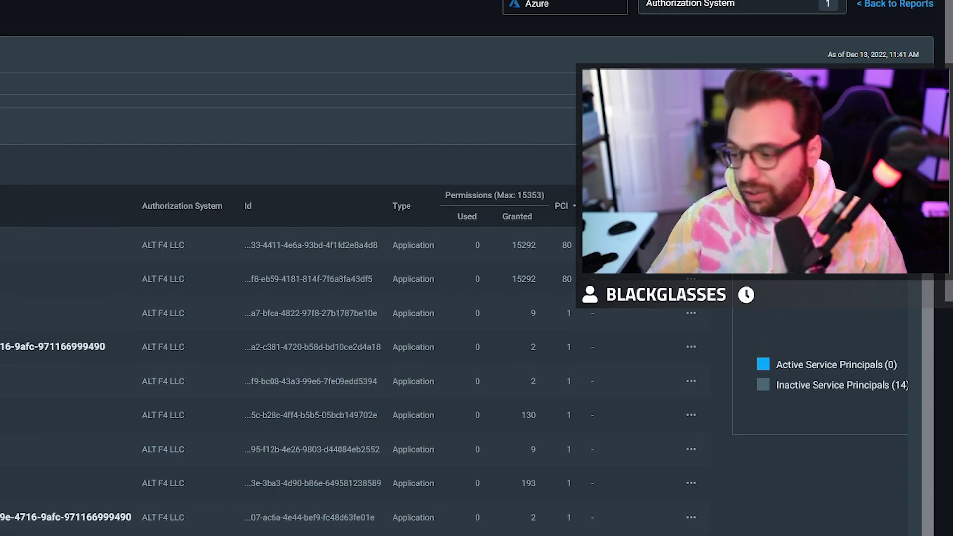
Step: Review the global and granular permissions overview needs in the Notion notes, then return to the Permissions Analytics Report in Firefox
scroll(288, 273, "down", 2)
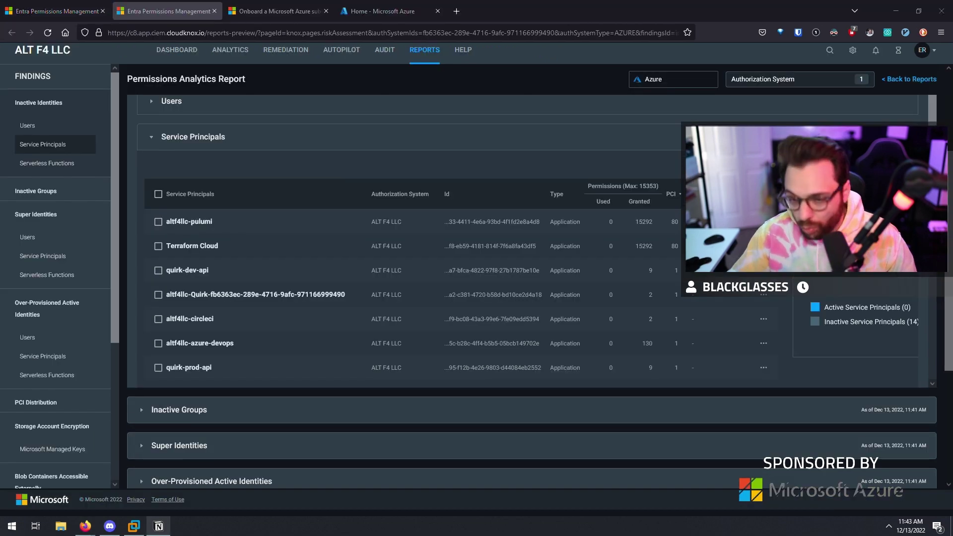
left_click_drag(952, 75, 321, 29)
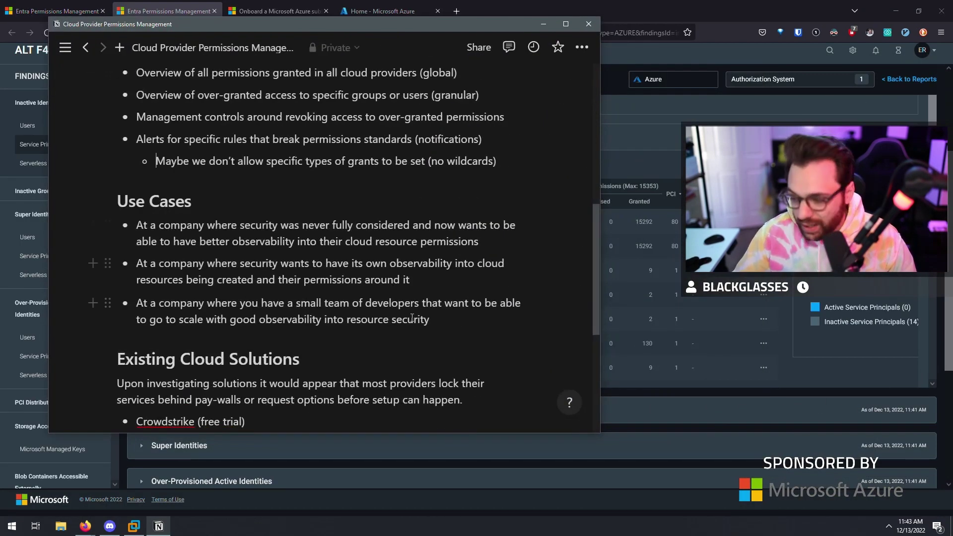
scroll(340, 224, "up", 3)
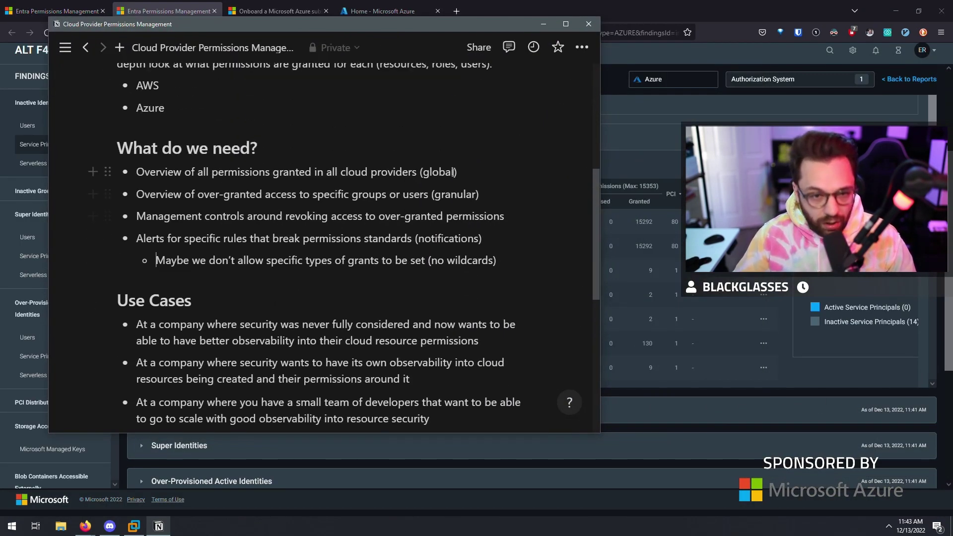
left_click_drag(454, 172, 129, 171)
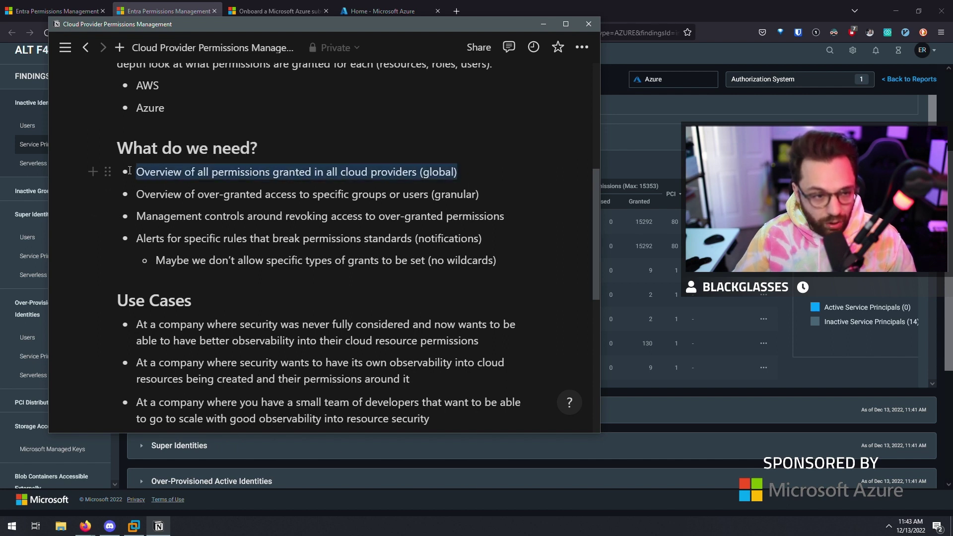
left_click_drag(479, 194, 135, 195)
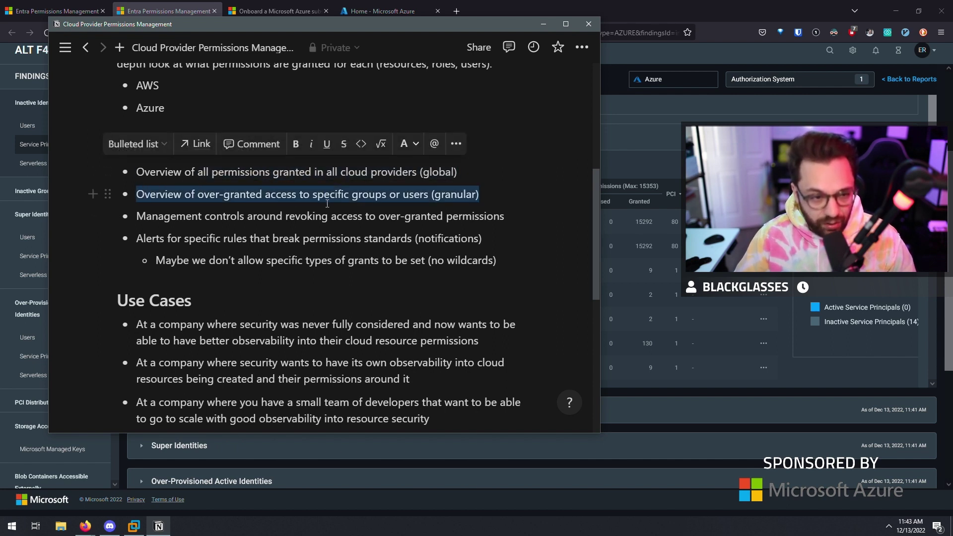
left_click(489, 201)
left_click_drag(489, 201, 133, 194)
left_click(665, 261)
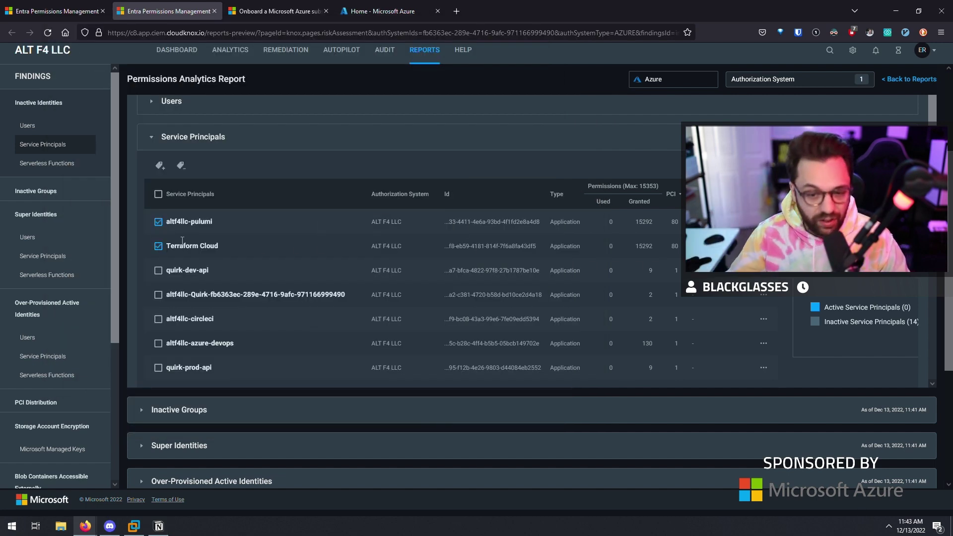
Step: Check the inactive service principals and the Super Identities users, and select the altf4llc-admin group under Inactive Groups
scroll(398, 272, "down", 2)
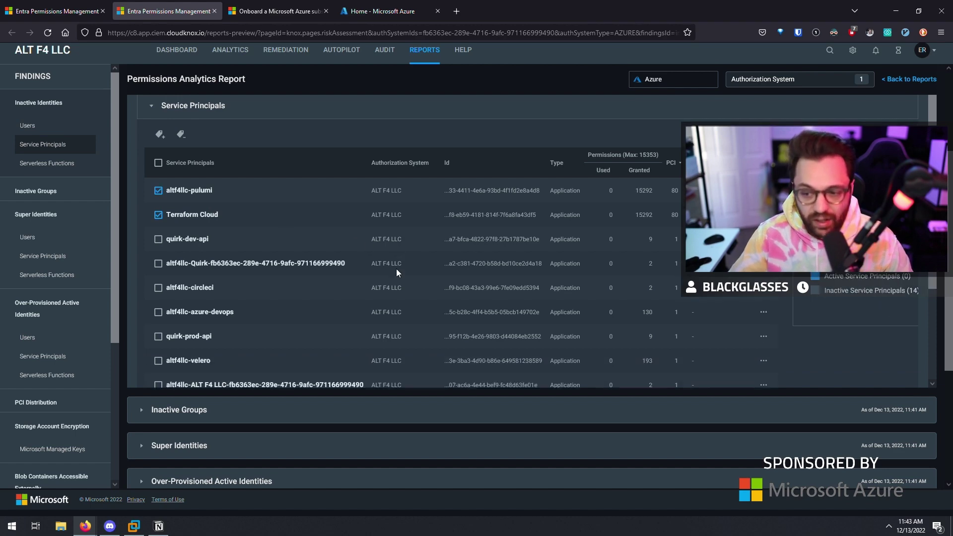
scroll(397, 269, "up", 2)
scroll(234, 227, "up", 3)
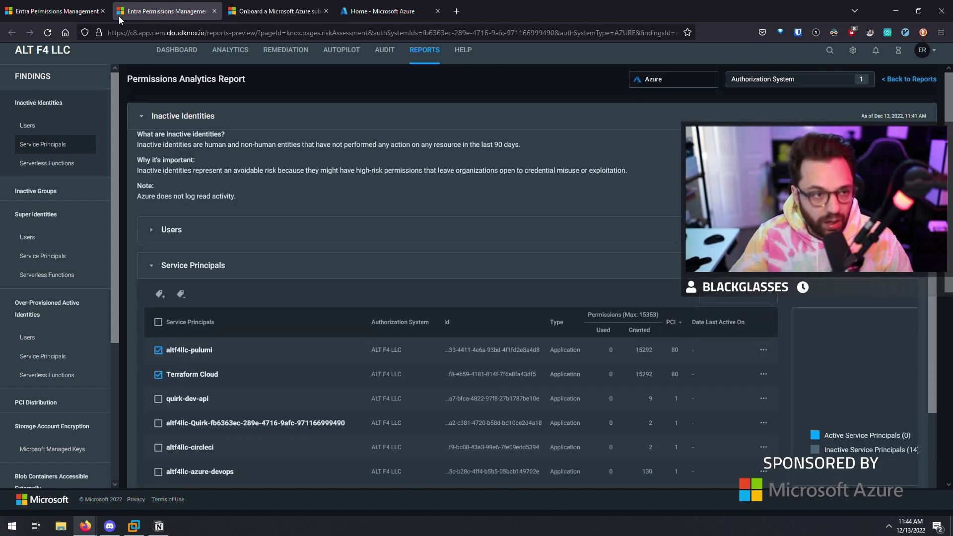
left_click(77, 15)
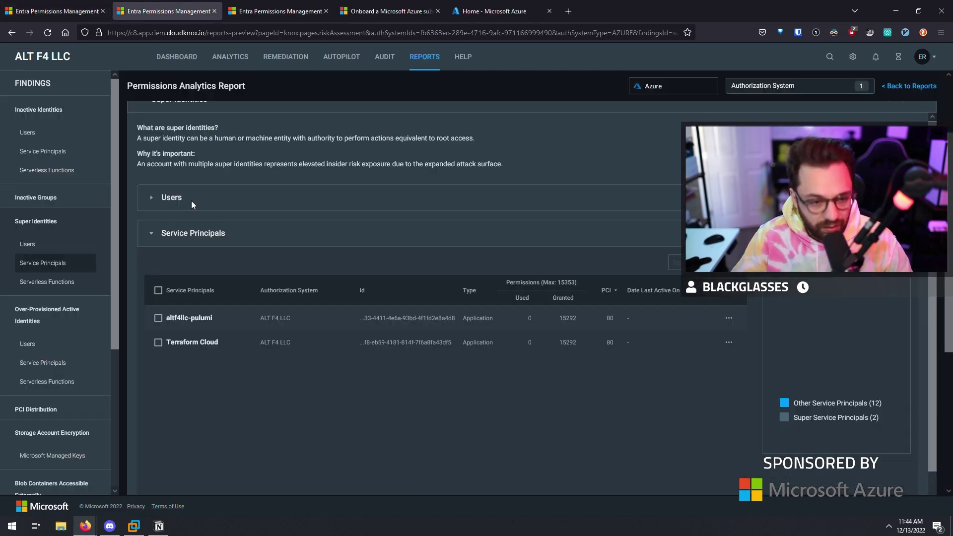
left_click(191, 201)
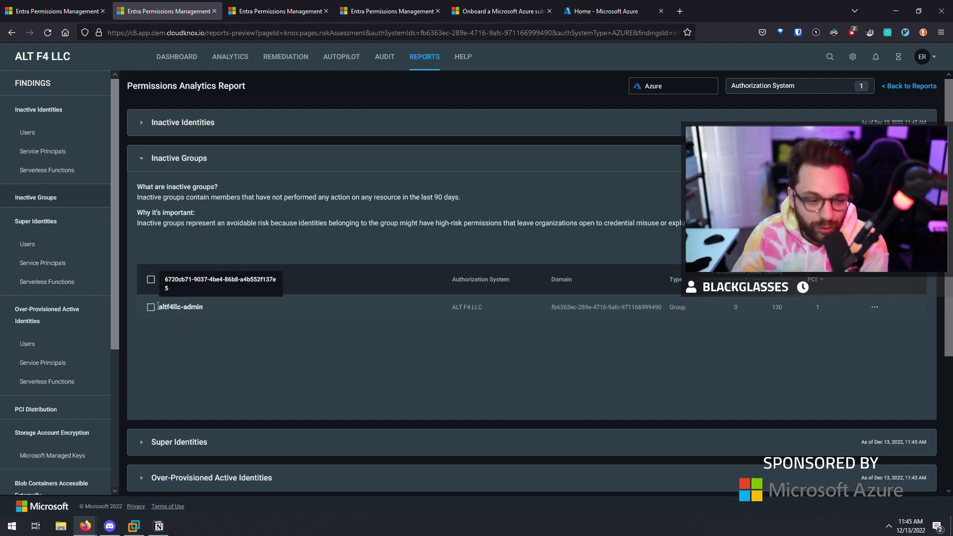
left_click(151, 308)
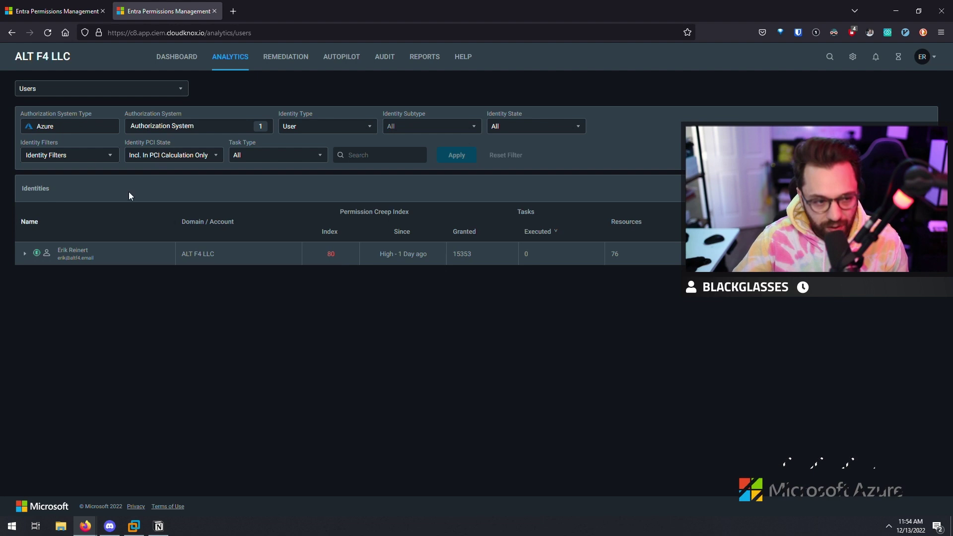
Step: Show the Azure access keys in Analytics and sort them by Permission Creep Index from highest to lowest
left_click(152, 89)
left_click(105, 184)
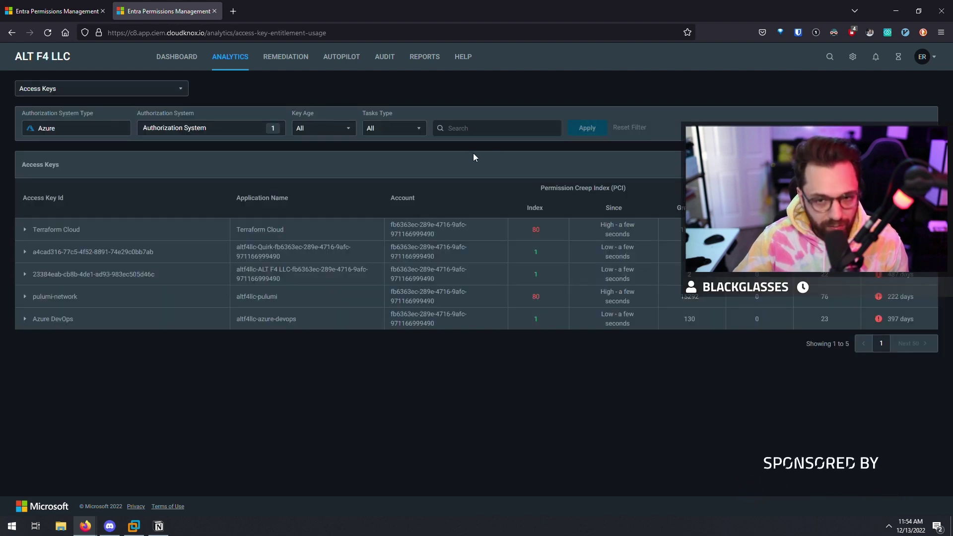
left_click(540, 211)
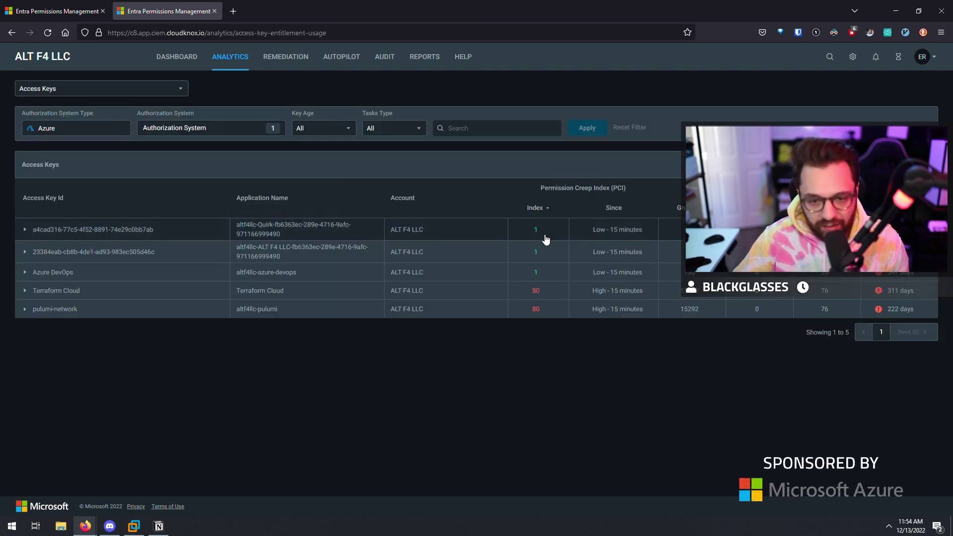
left_click(541, 210)
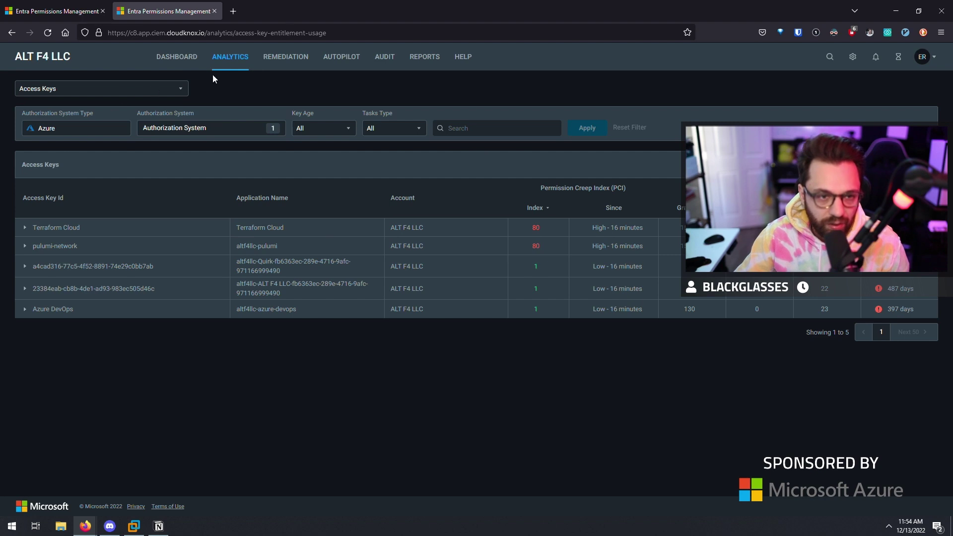
Step: Return to the dashboard with the Azure Permission Creep Index chart and the identity findings
left_click(179, 58)
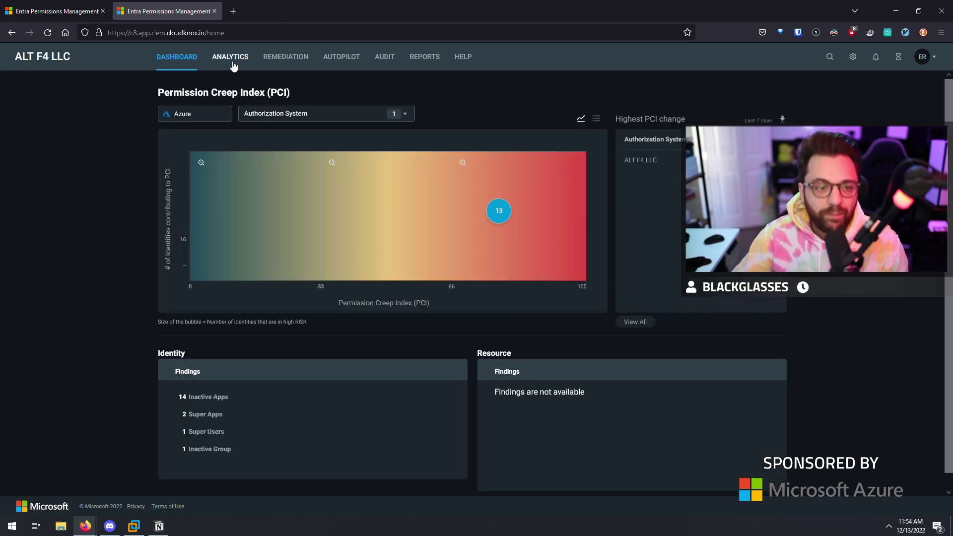
left_click(233, 65)
left_click(191, 68)
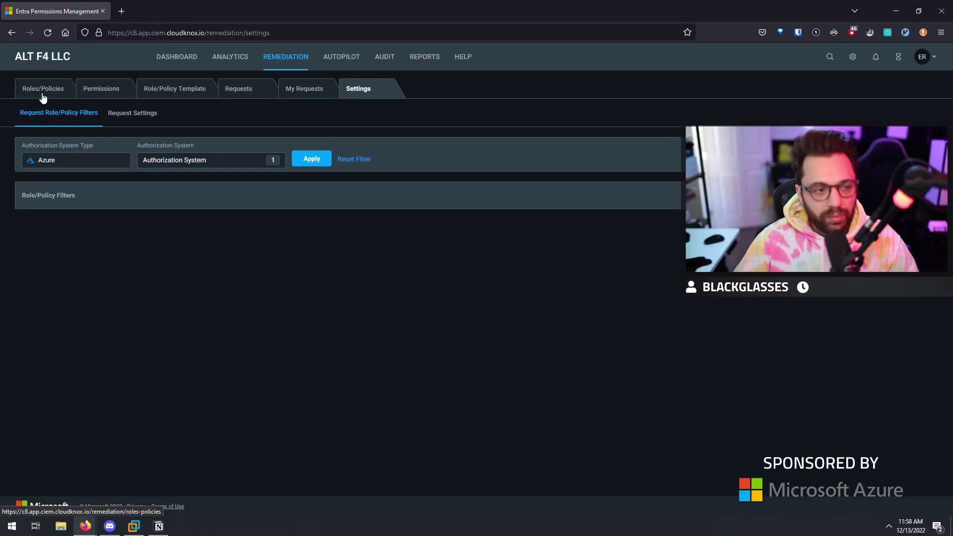
Step: Check the Roles/Policies and Permissions pages under Remediation and pick a user in the username search
left_click(42, 94)
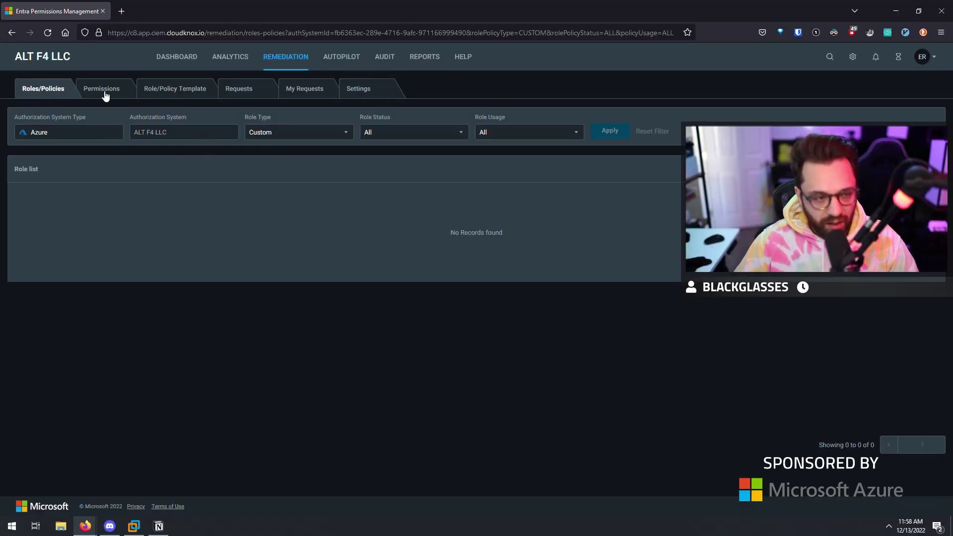
left_click(104, 94)
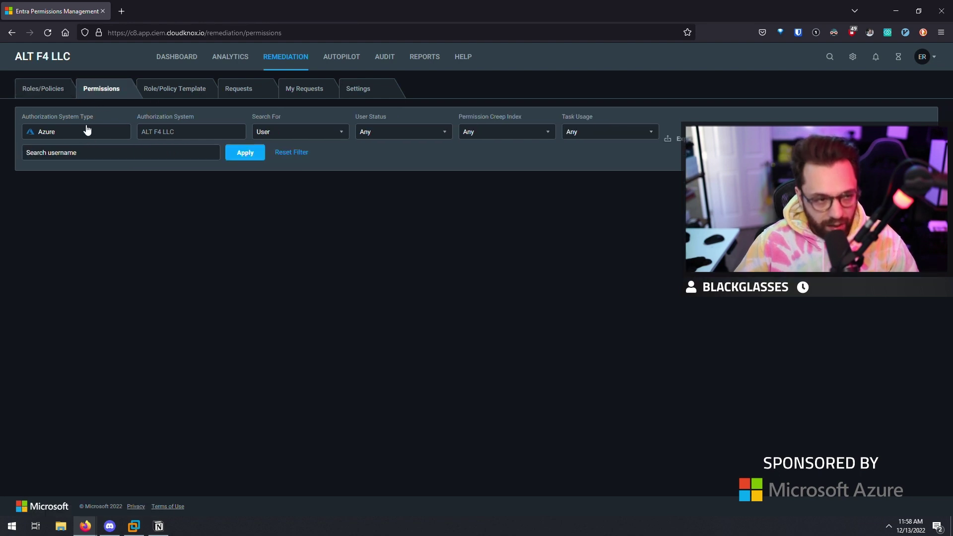
left_click(50, 92)
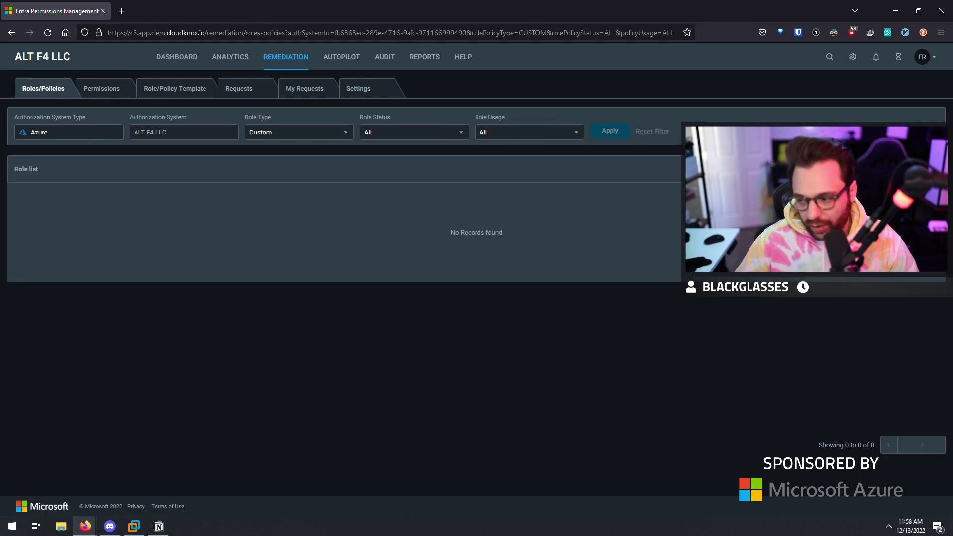
left_click(126, 95)
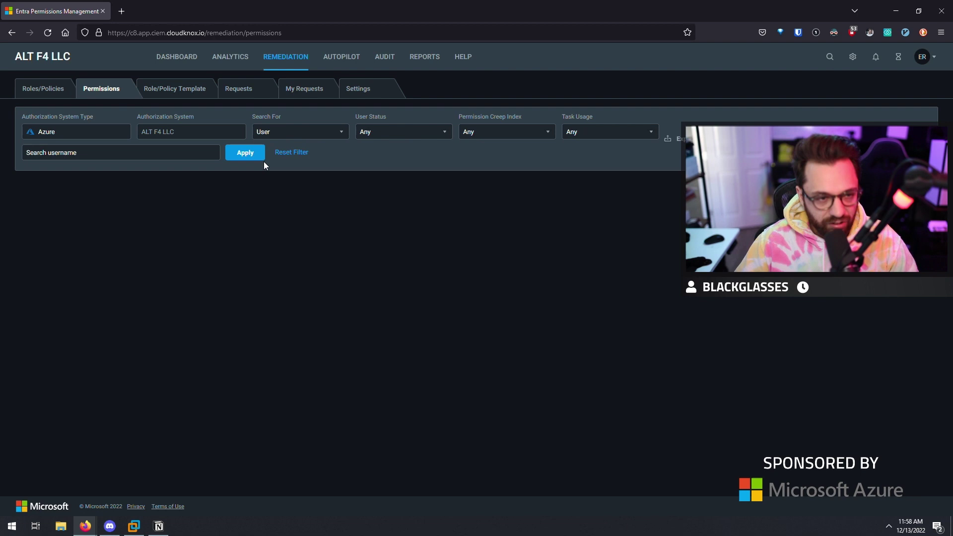
left_click(189, 157)
left_click(166, 219)
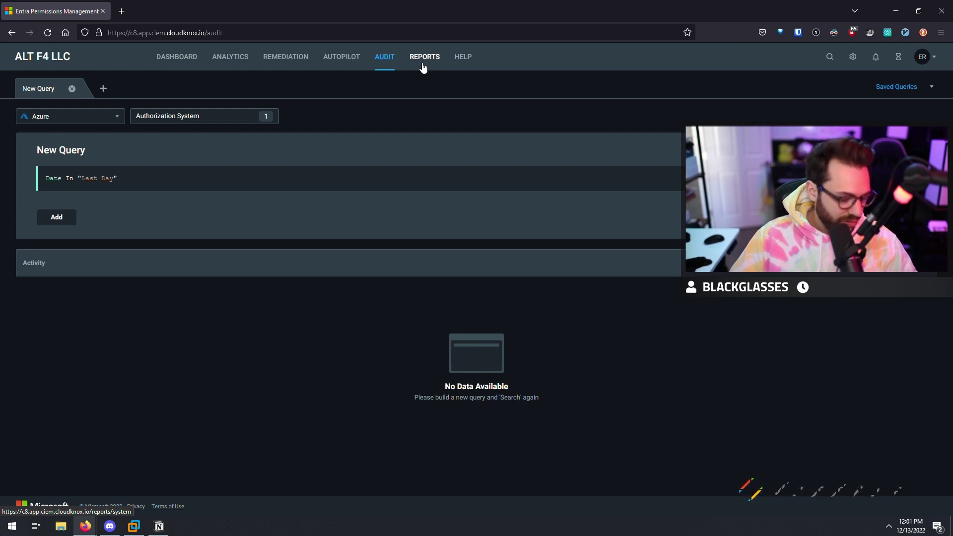
Step: Look through the Dashboard, user Analytics, Autopilot rules, Audit query page and the list of system reports
left_click(177, 57)
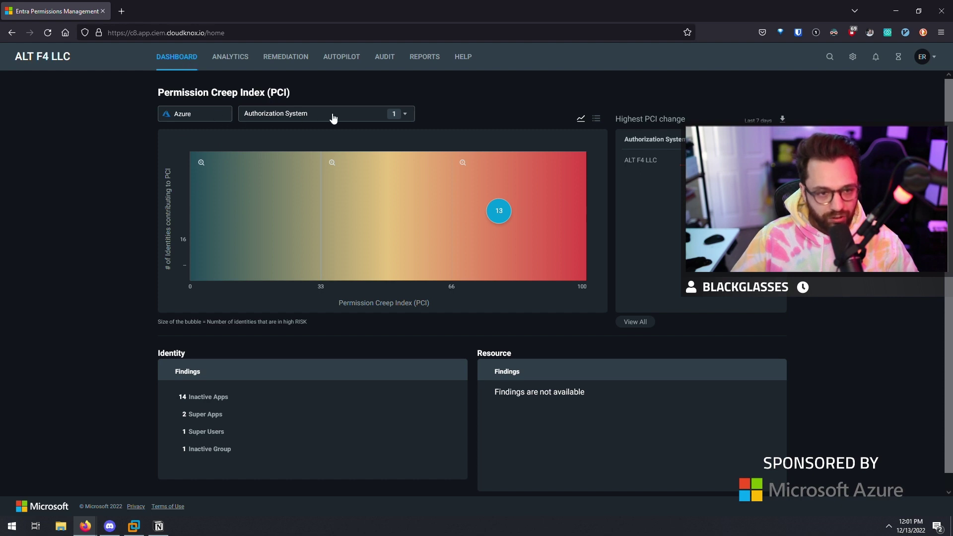
left_click(219, 59)
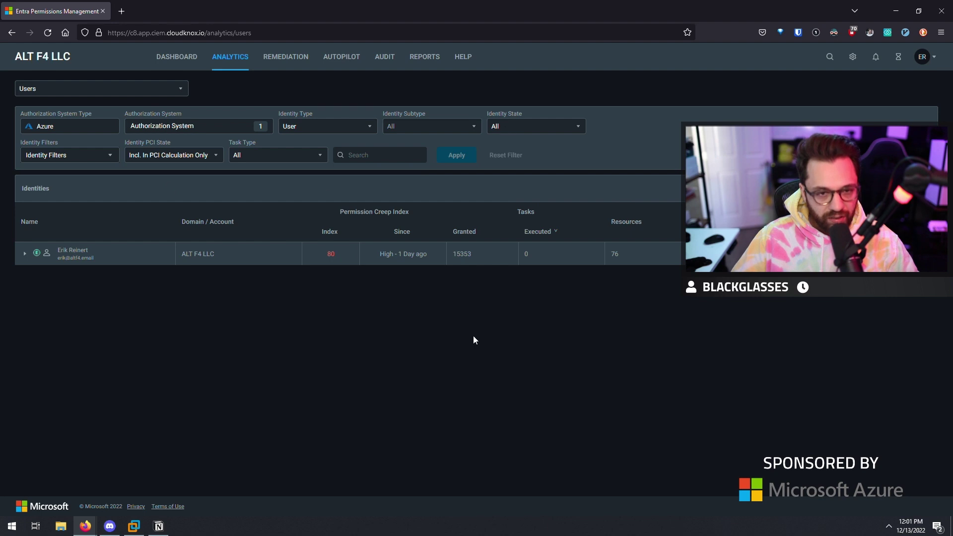
left_click(342, 56)
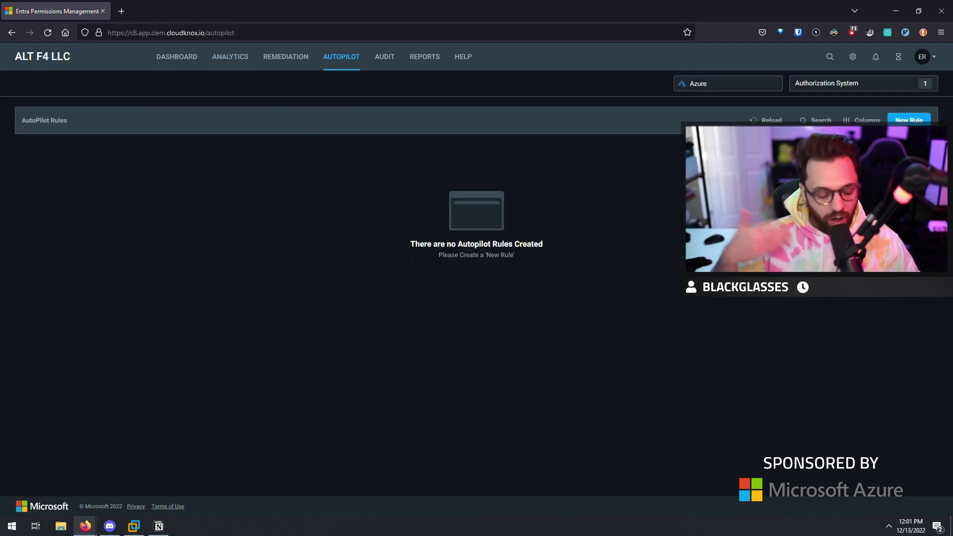
left_click(392, 58)
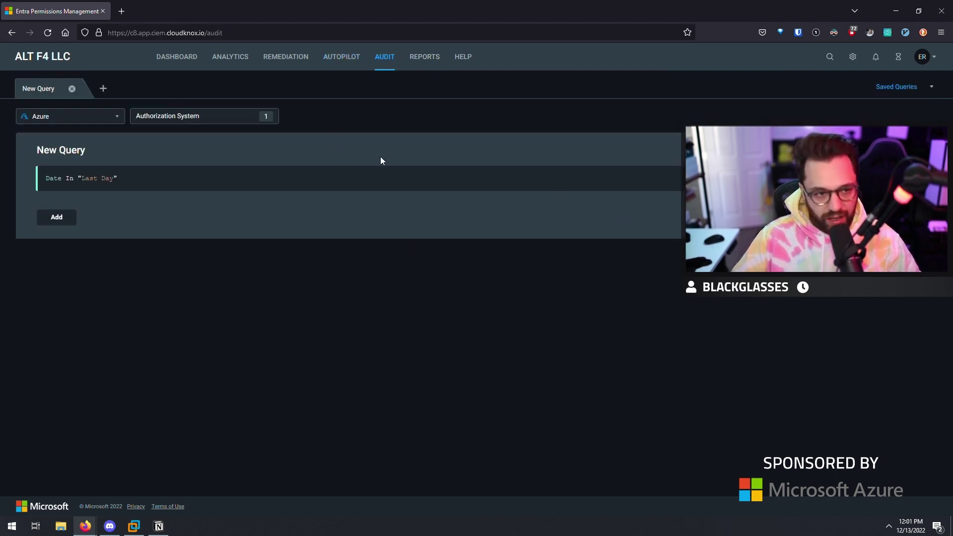
left_click(426, 58)
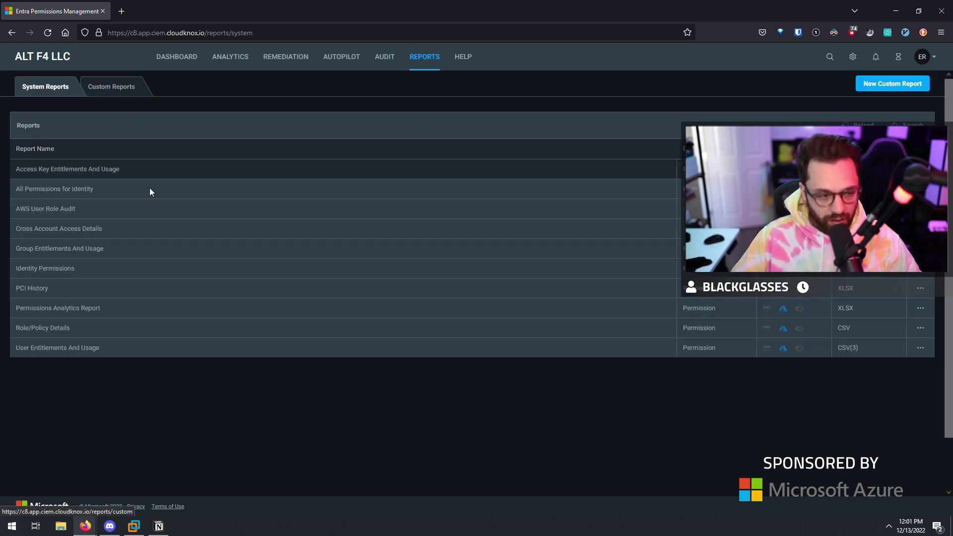
scroll(197, 355, "down", 2)
scroll(198, 355, "up", 2)
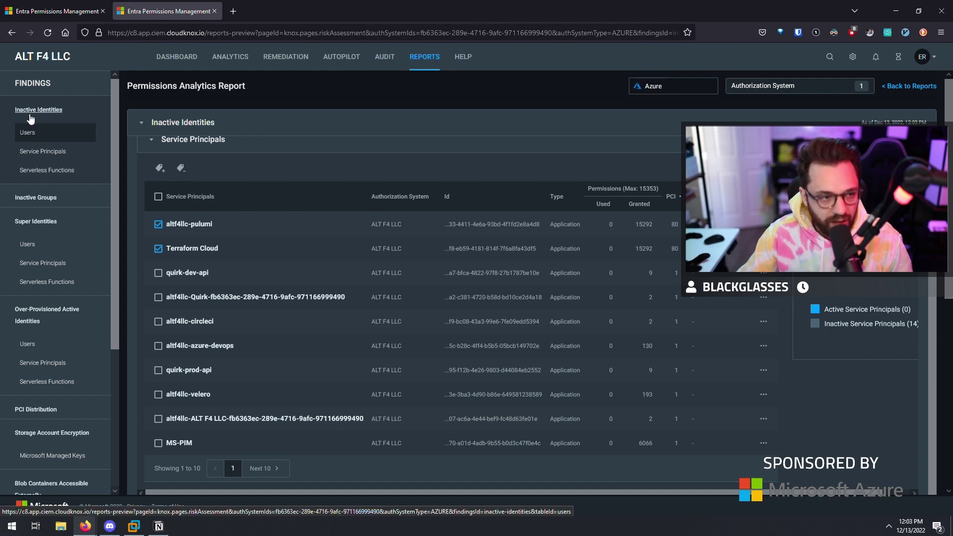
Step: Check the Users and Service Principals sections under Inactive Identities in the Permissions Analytics Report
left_click(37, 143)
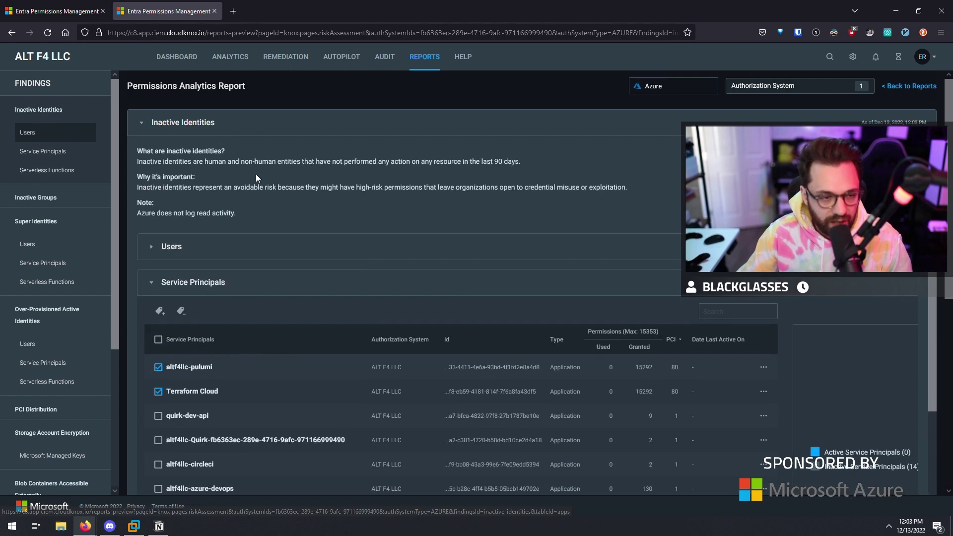
left_click(152, 249)
left_click(152, 251)
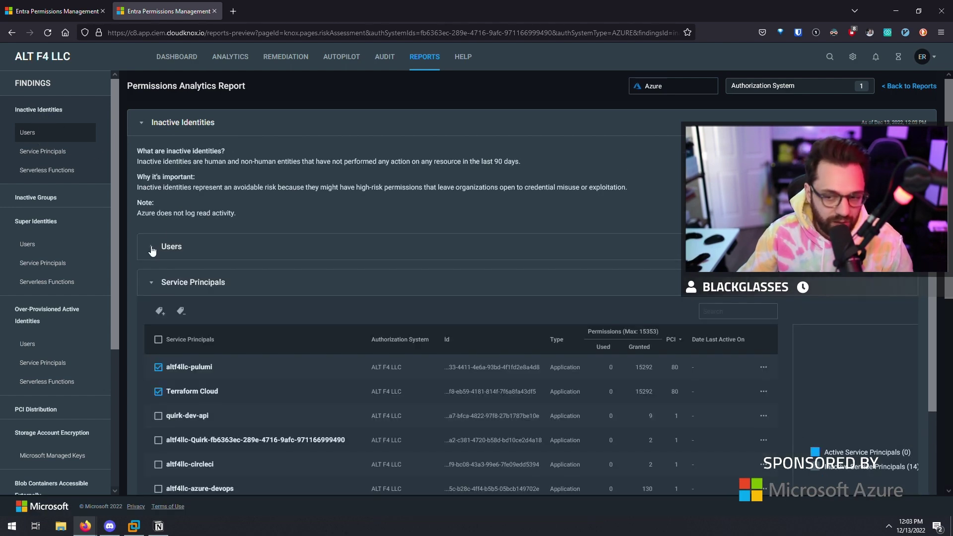
scroll(285, 234, "down", 3)
left_click(60, 155)
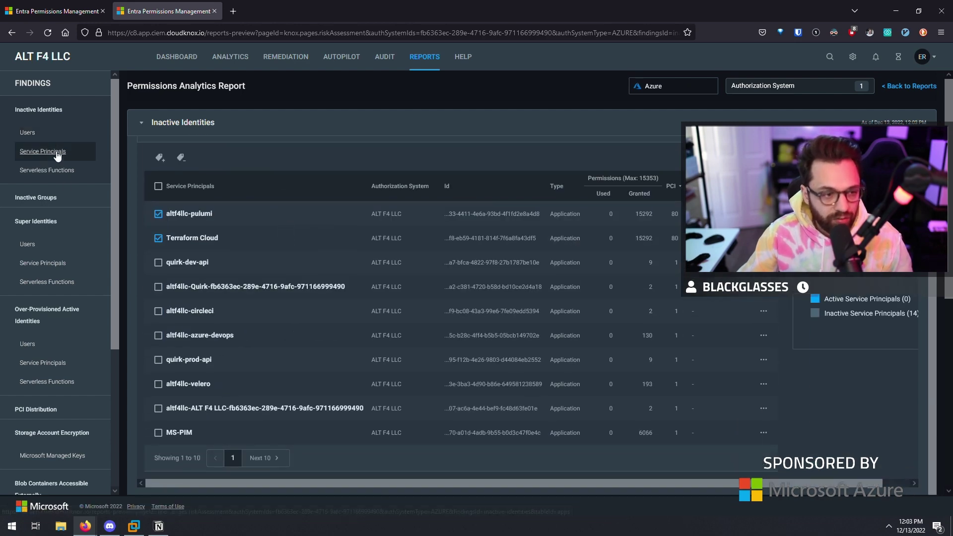
Step: Read what inactive identities are and why they matter, and check the Service Principals section under Super Identities
scroll(640, 216, "up", 3)
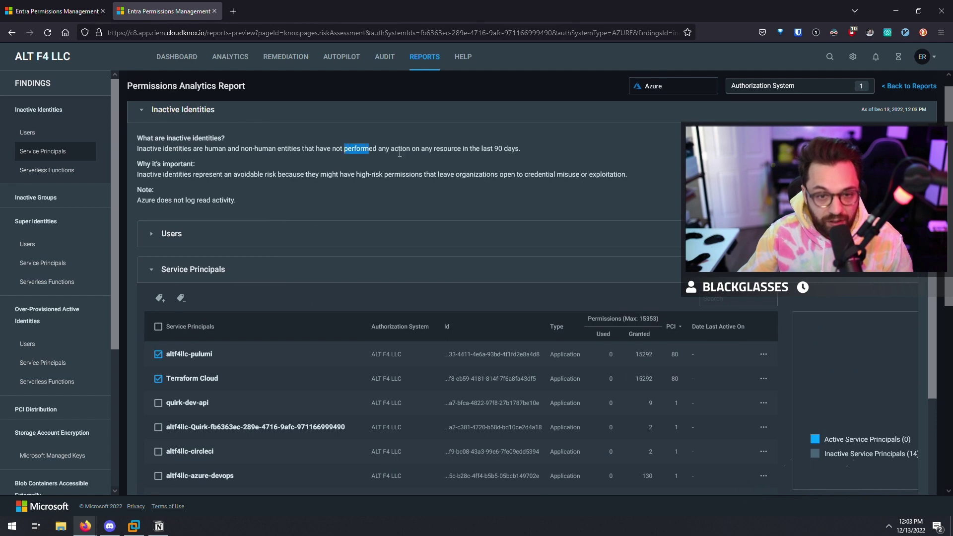
left_click_drag(400, 153, 628, 175)
scroll(339, 154, "down", 3)
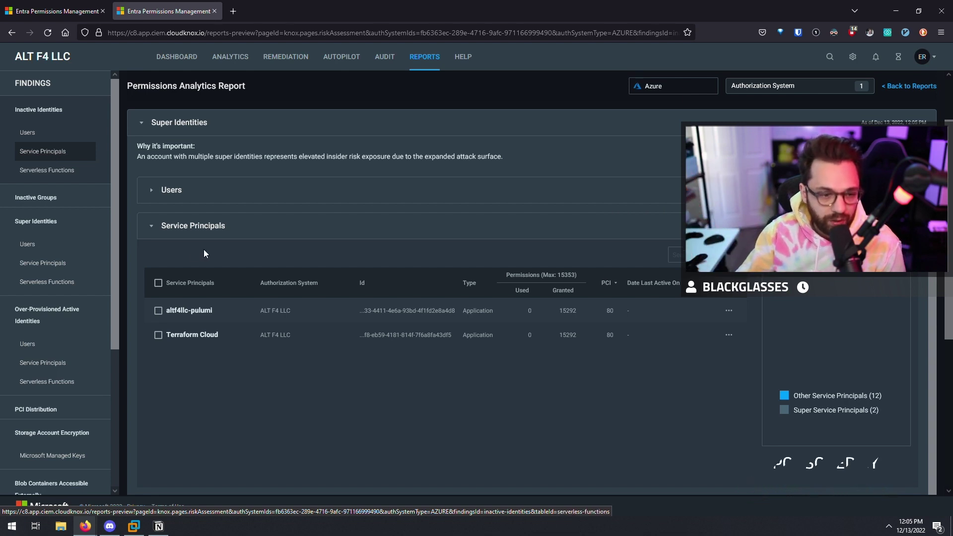
left_click(154, 227)
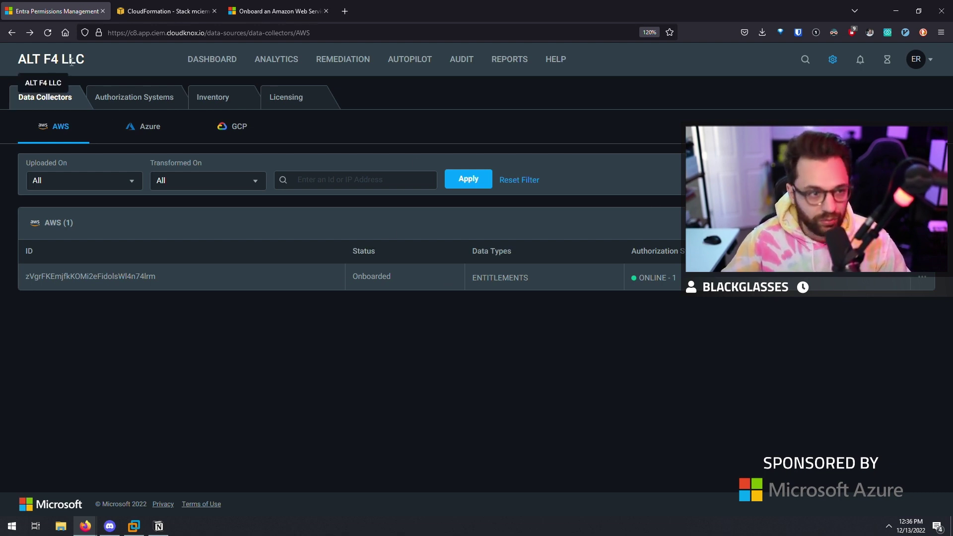
Step: Switch the dashboard's authorization system type to Azure and inspect the risk breakdown of the Permission Creep Index bubble
left_click(212, 59)
left_click(140, 127)
left_click(128, 173)
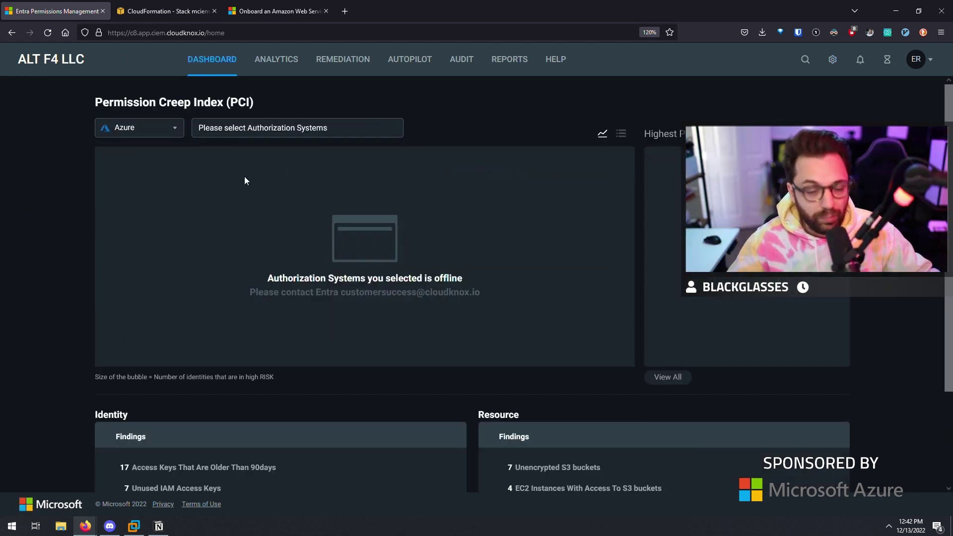
mouse_move(540, 240)
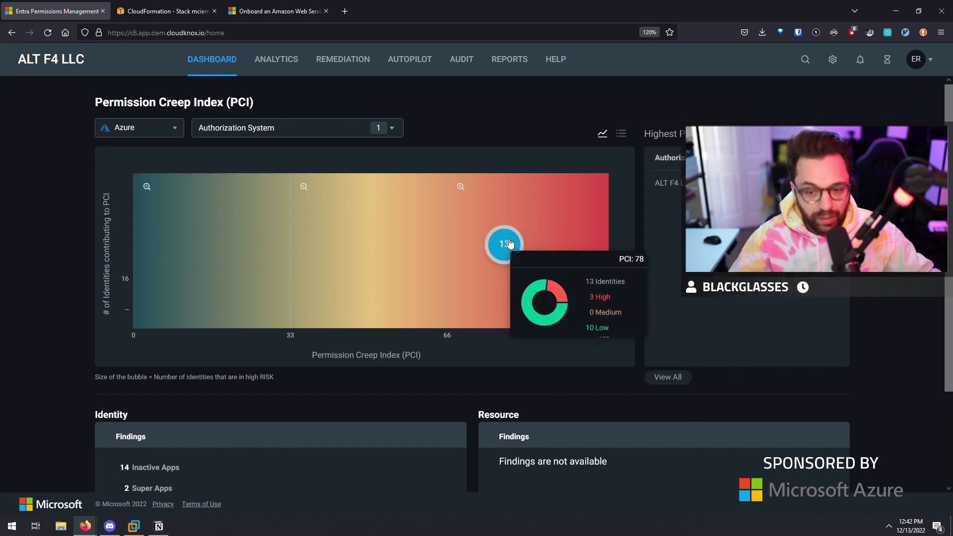
Step: Review the dashboard's Azure identity findings and inspect the risk breakdown of the AWS Permission Creep Index bubble
scroll(475, 274, "down", 2)
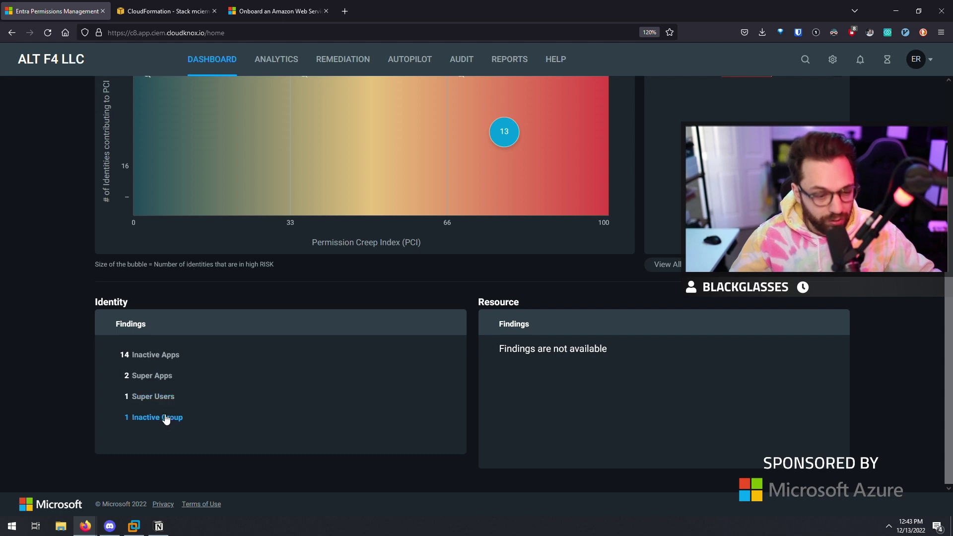
scroll(169, 421, "up", 3)
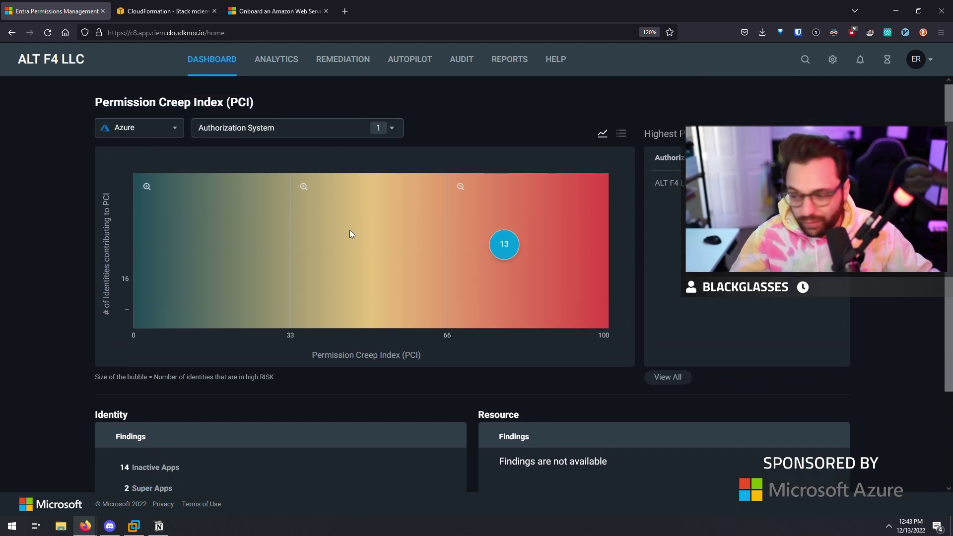
scroll(350, 233, "down", 3)
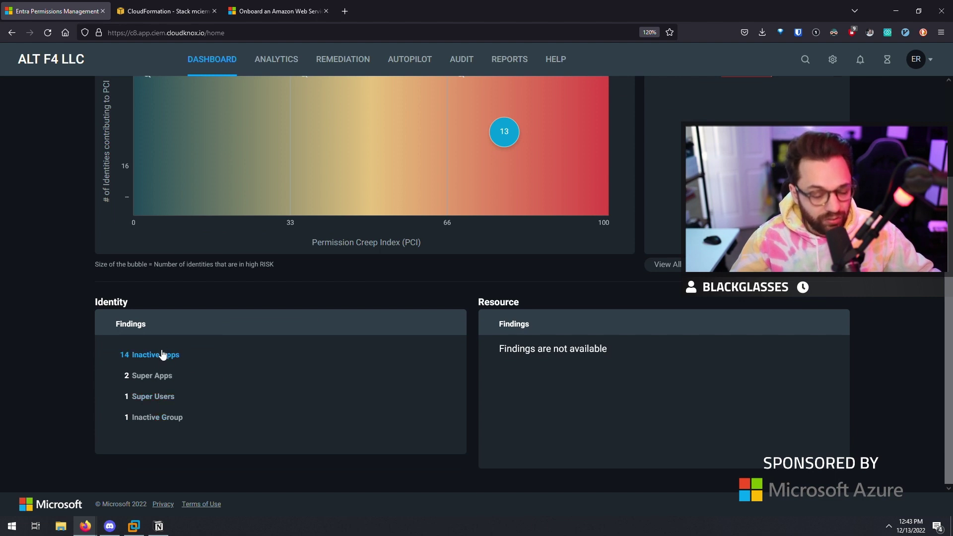
scroll(173, 377, "up", 3)
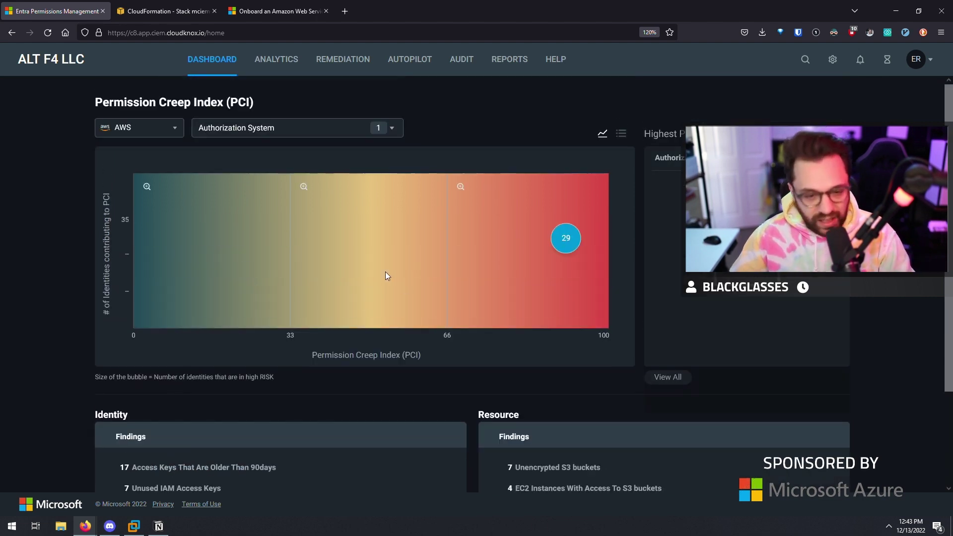
mouse_move(563, 248)
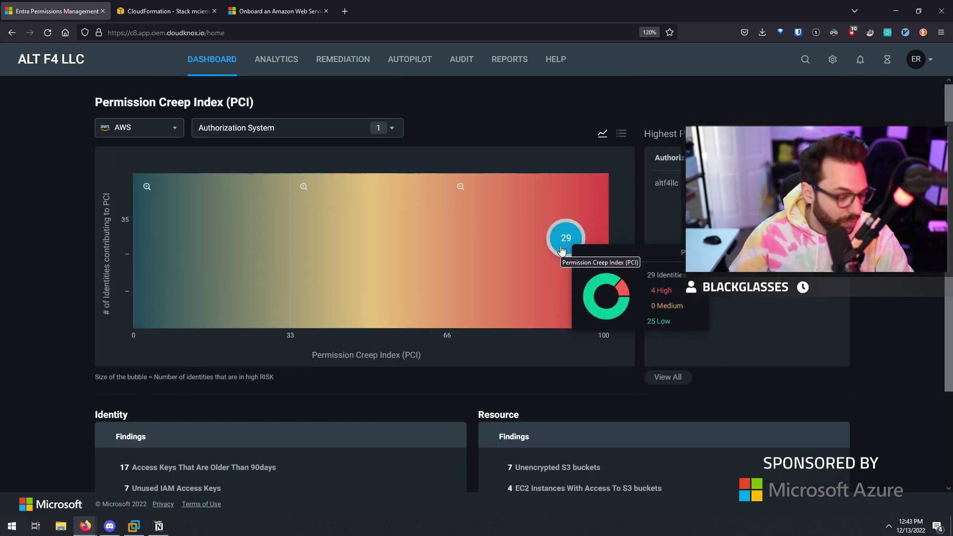
left_click(562, 249)
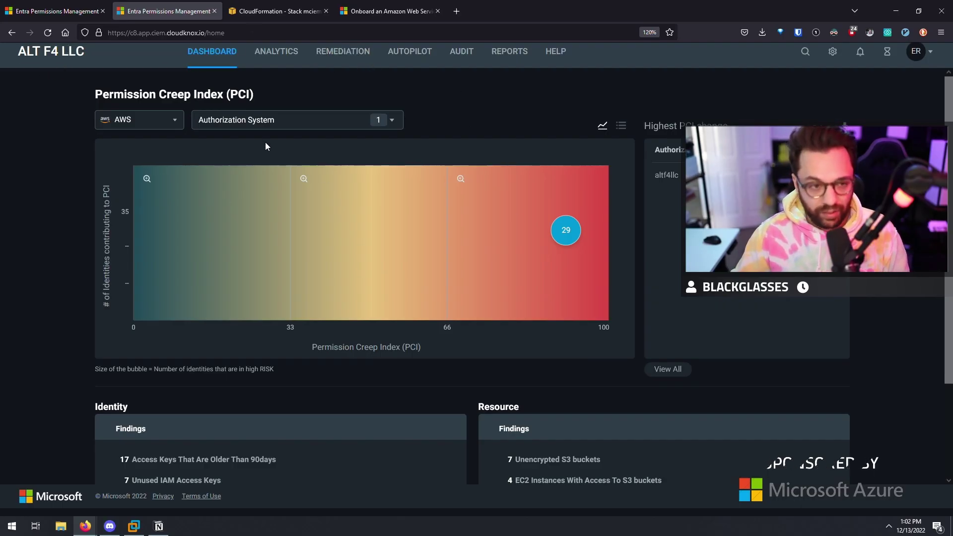
Step: Switch the dashboard's authorization system type from AWS to Azure, reload the page and look over the identity and resource findings
left_click(150, 123)
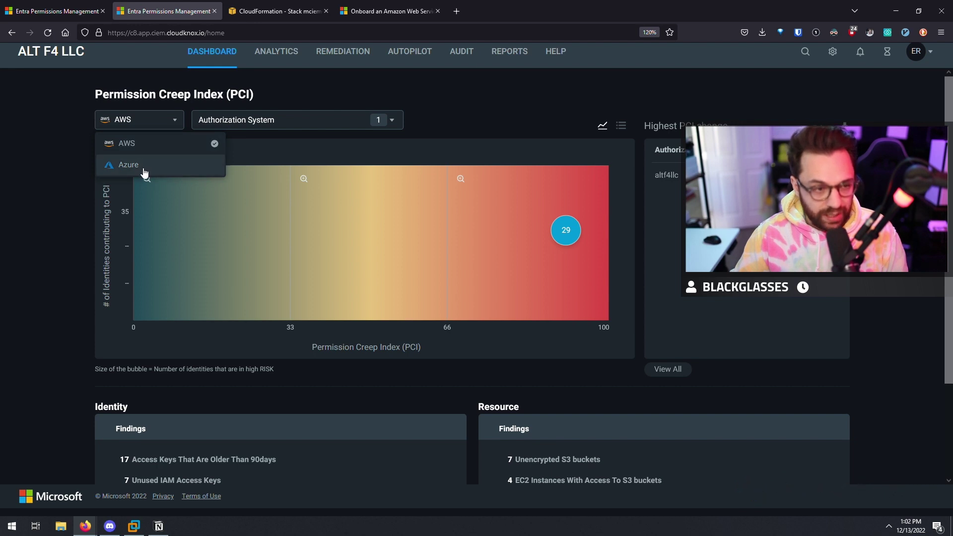
left_click(143, 164)
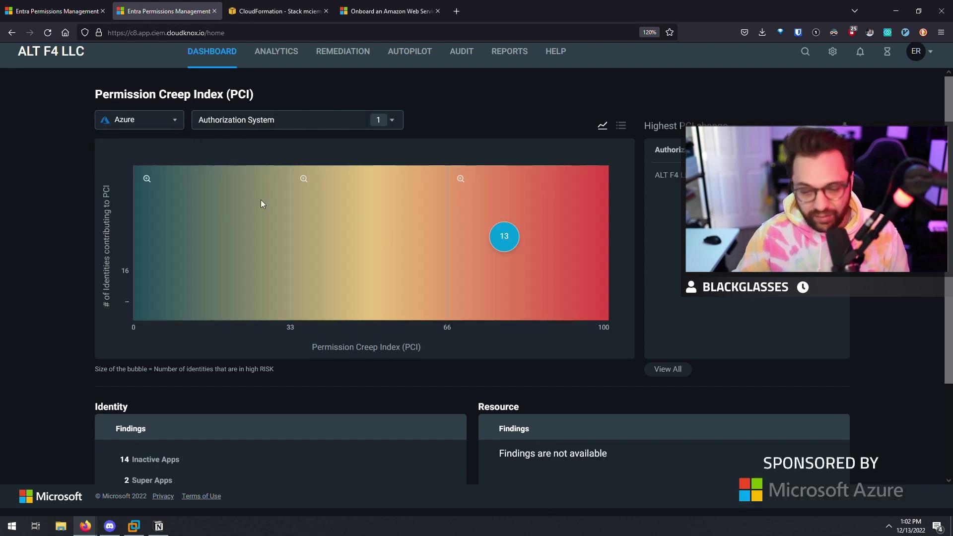
left_click(46, 33)
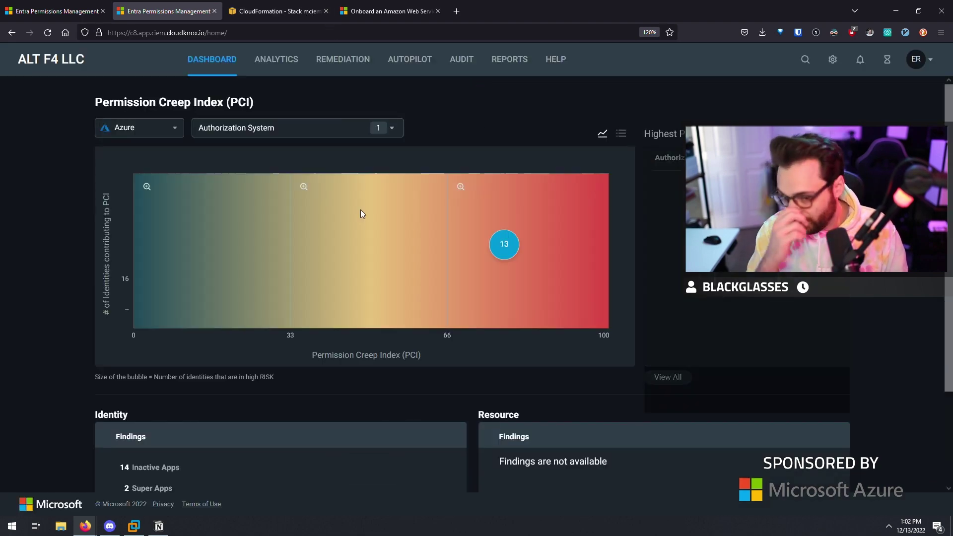
scroll(294, 308, "down", 3)
scroll(298, 316, "up", 3)
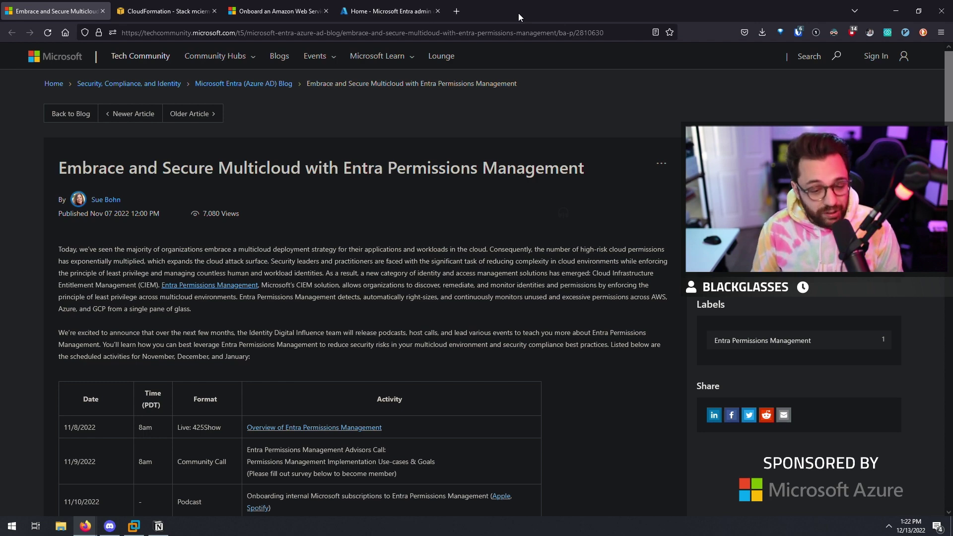
Step: Read the Embrace and Secure Multicloud with Entra Permissions Management blog post, including its activity schedule, hackathon information and community links
scroll(364, 334, "down", 5)
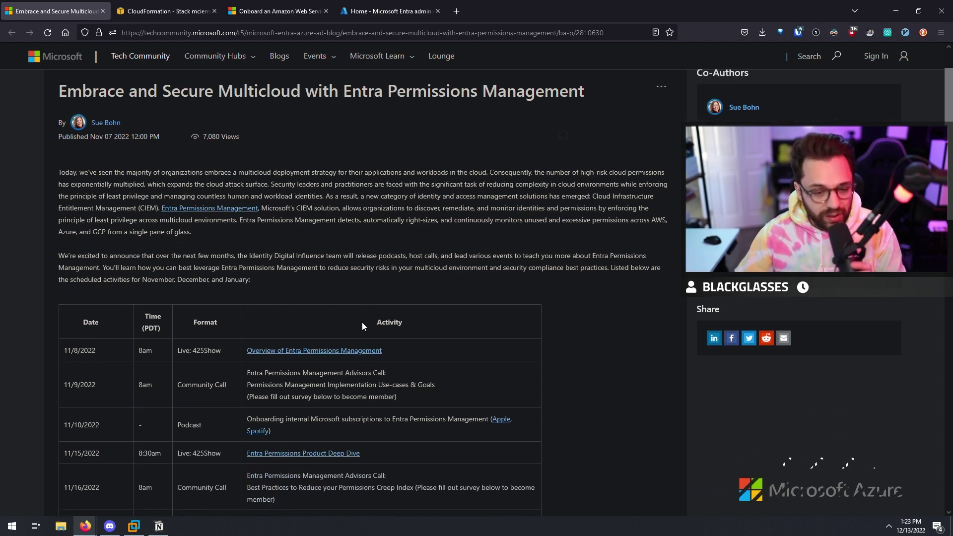
scroll(376, 310, "down", 6)
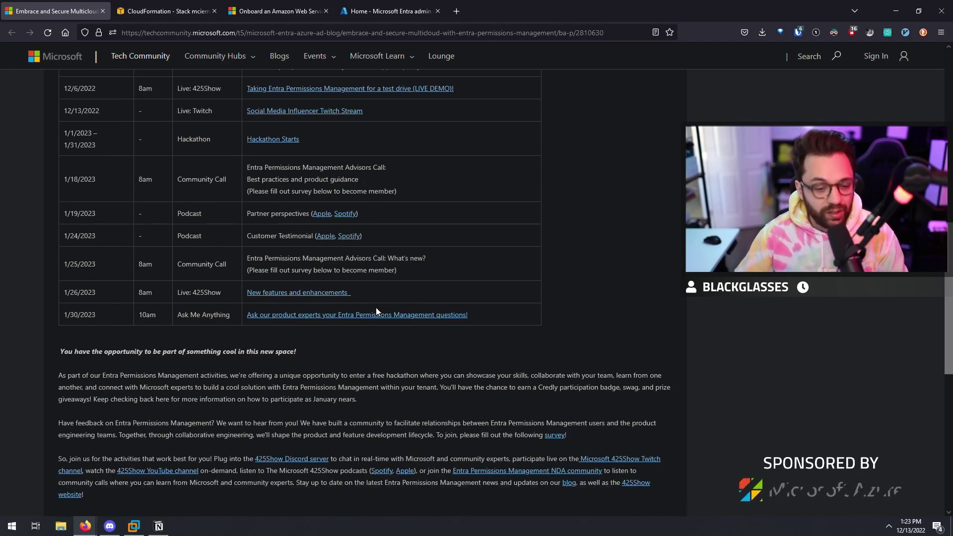
scroll(377, 308, "down", 1)
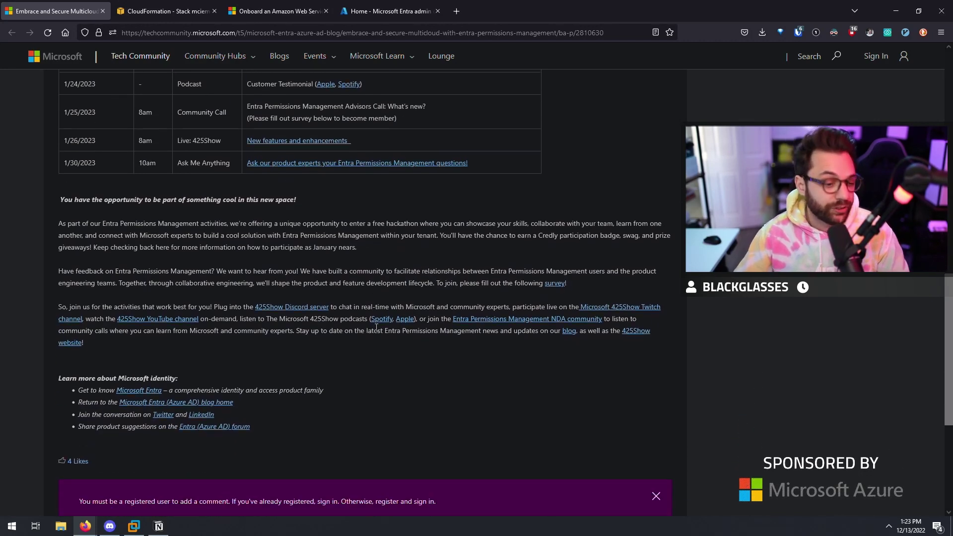
scroll(380, 346, "up", 12)
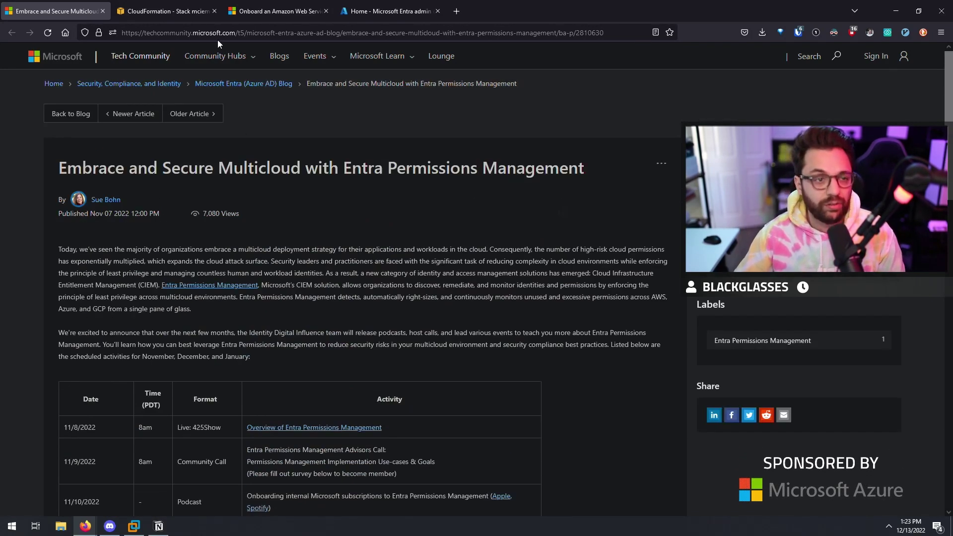